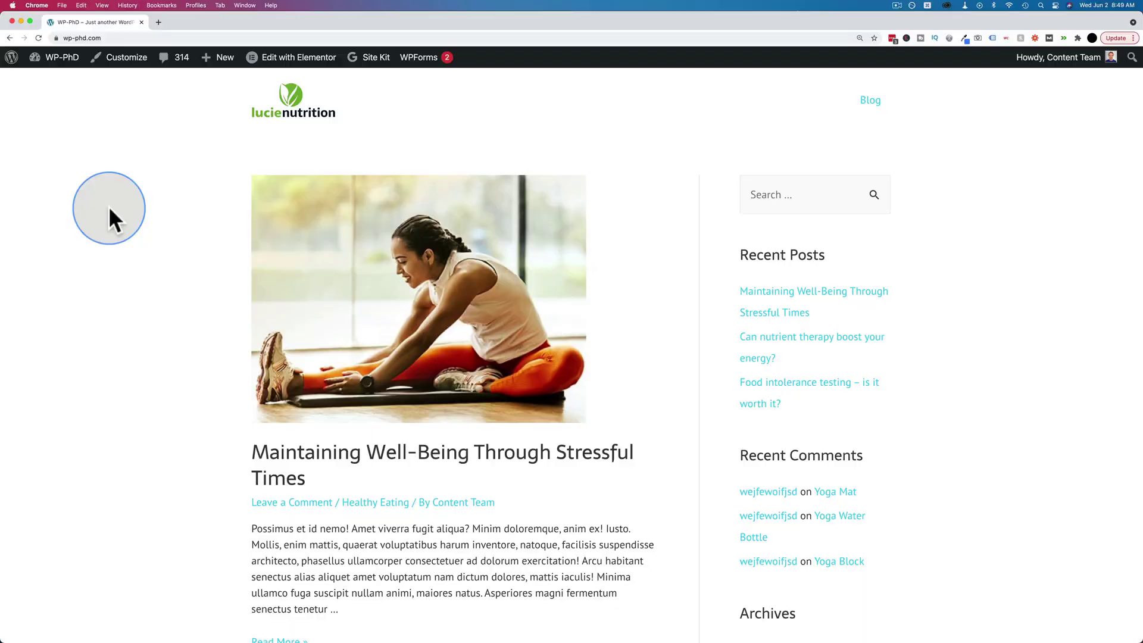
# Step: Go from the dashboard to the Pages list and start a new blank page
pyautogui.click(36, 57)
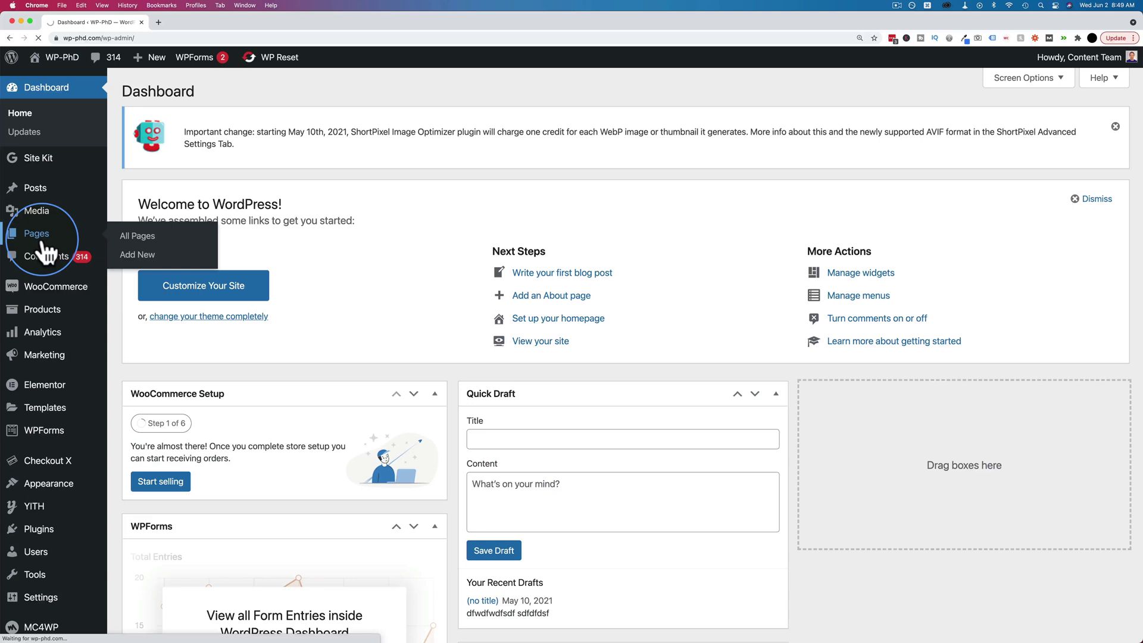
pyautogui.click(38, 235)
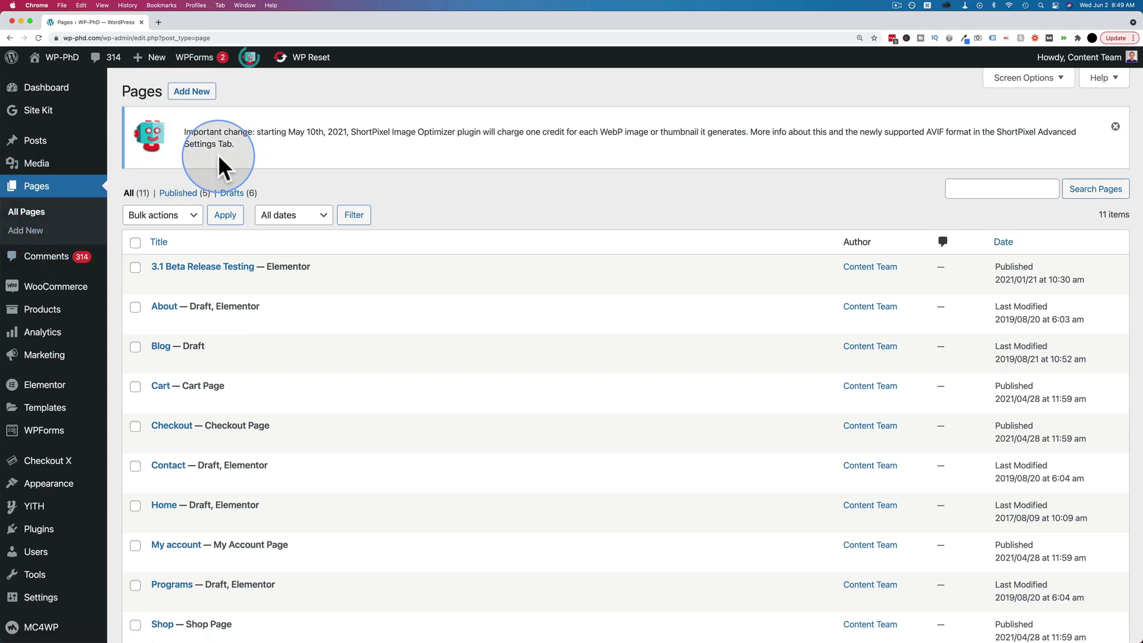
pyautogui.click(185, 94)
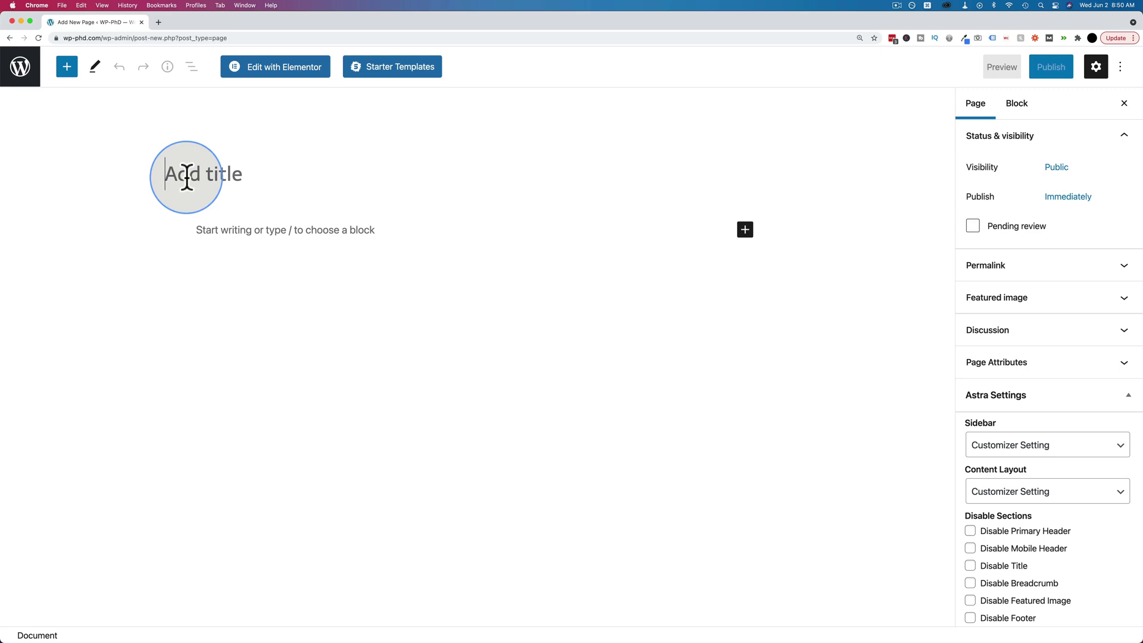
# Step: Title the page 'Privacy Policy' and write three sample paragraphs, including 'This is the second paragraph.'
pyautogui.write('Priv')
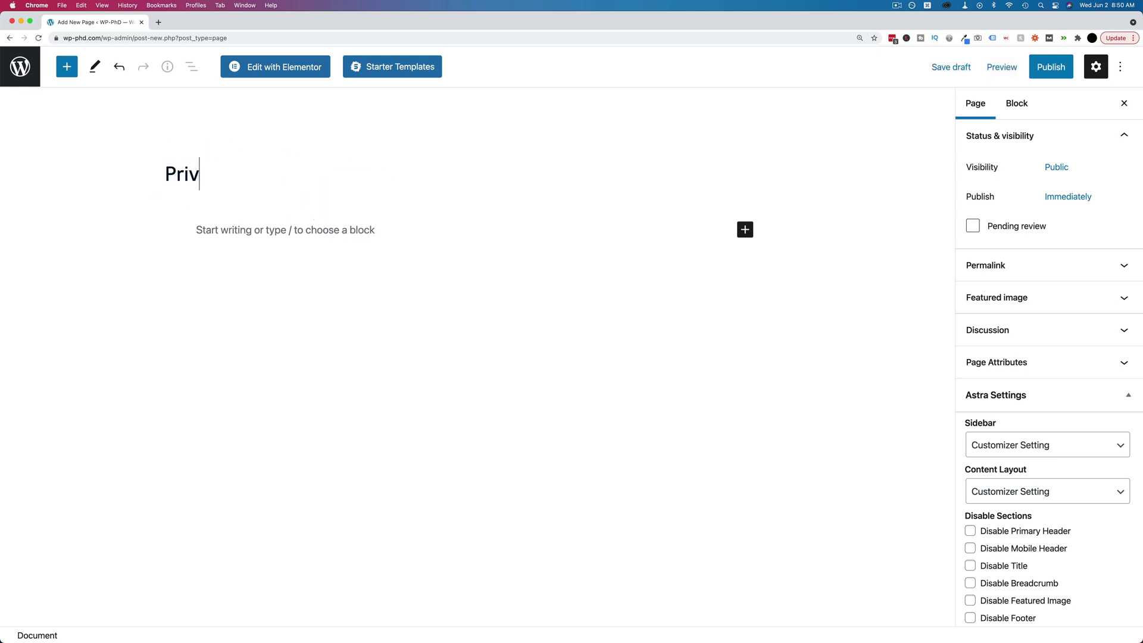
pyautogui.write('acy Policy')
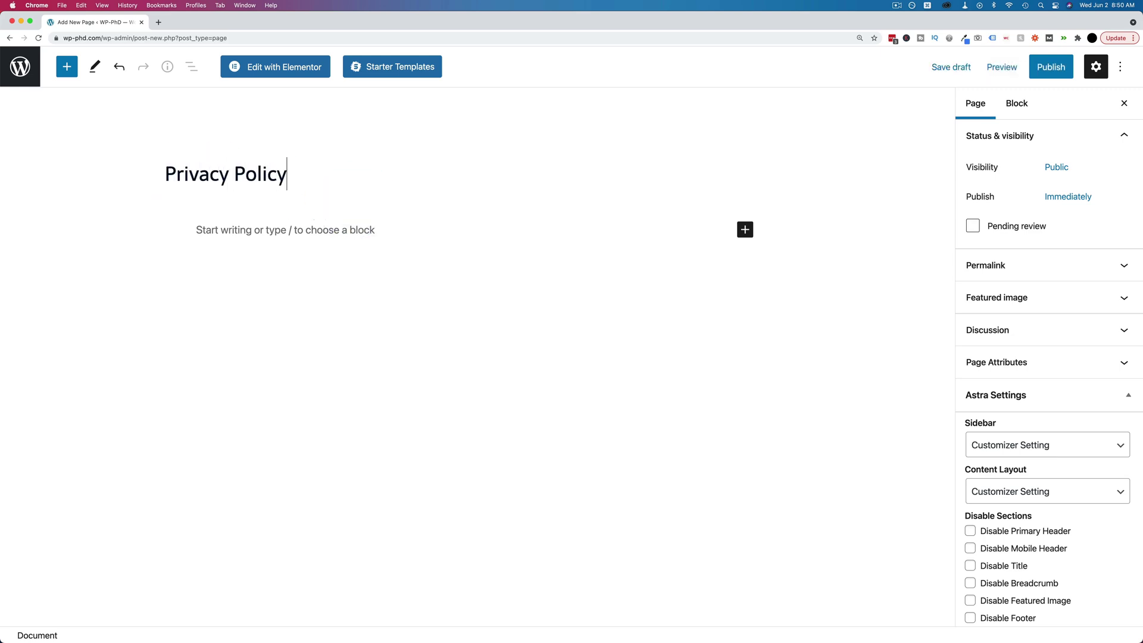
pyautogui.moveTo(302, 189); pyautogui.dragTo(156, 178)
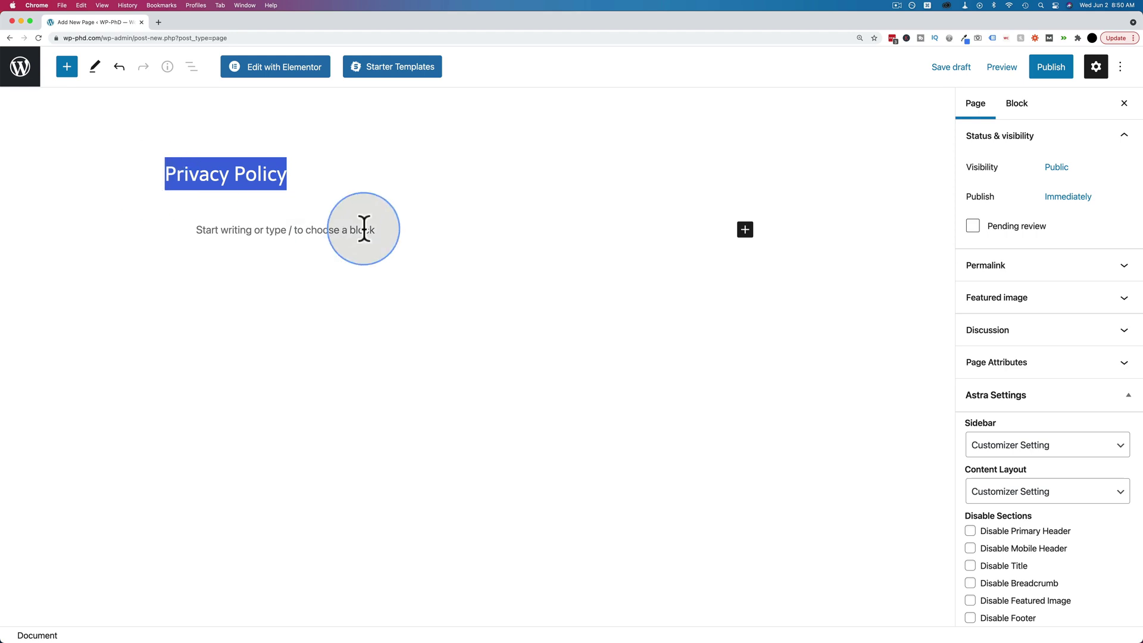
pyautogui.click(222, 234)
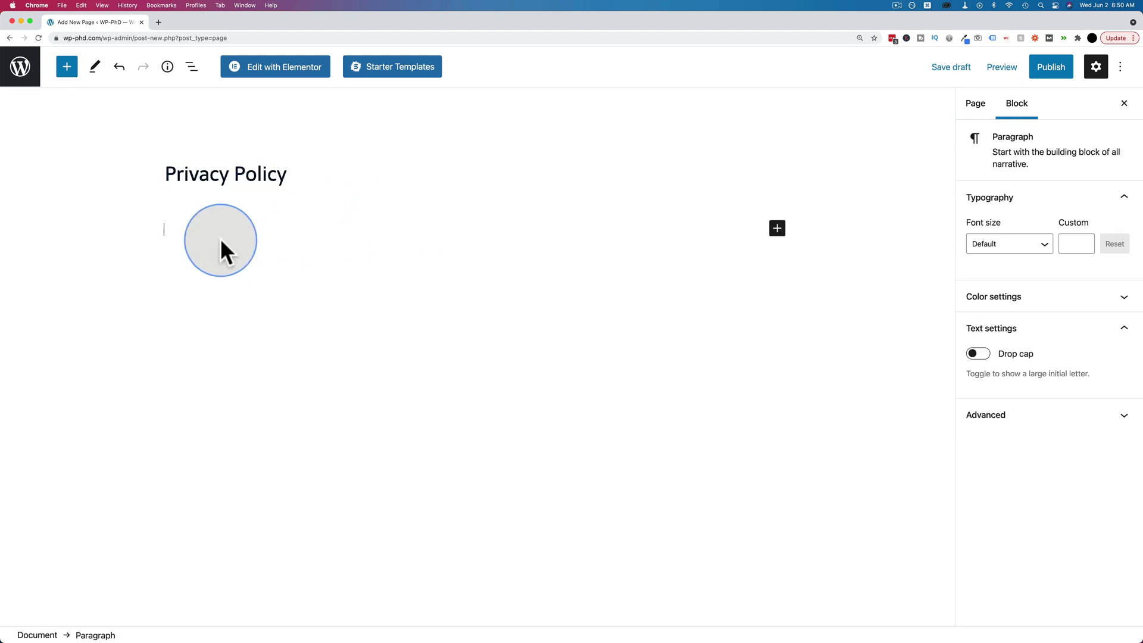
pyautogui.write('This is a privacy policy.')
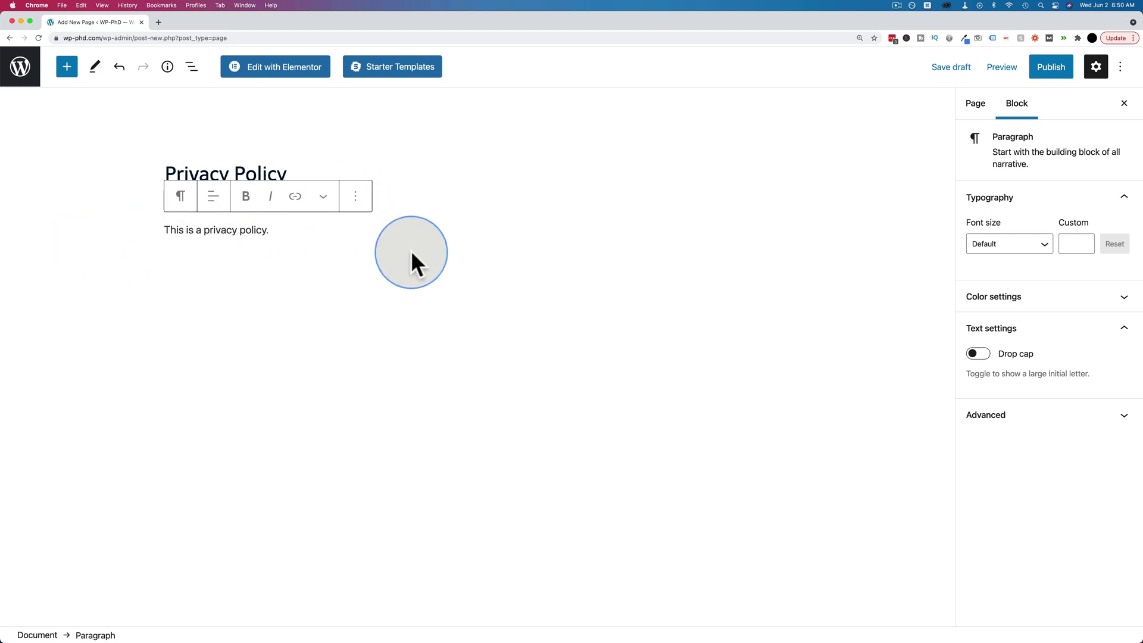
pyautogui.click(411, 255)
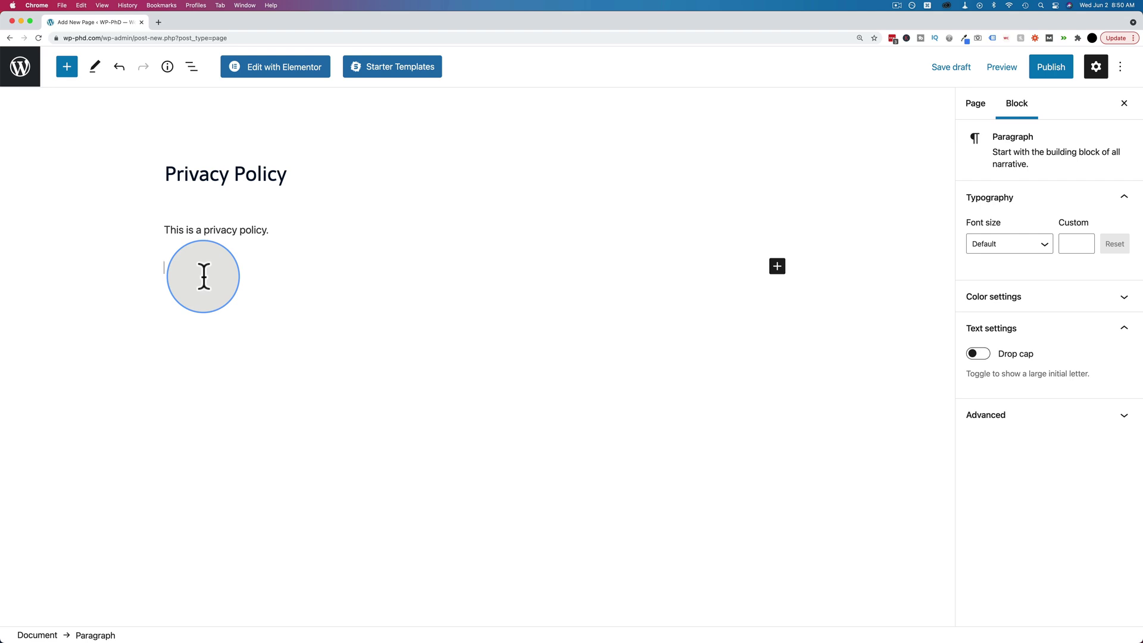
pyautogui.write('This is the second paragraph.')
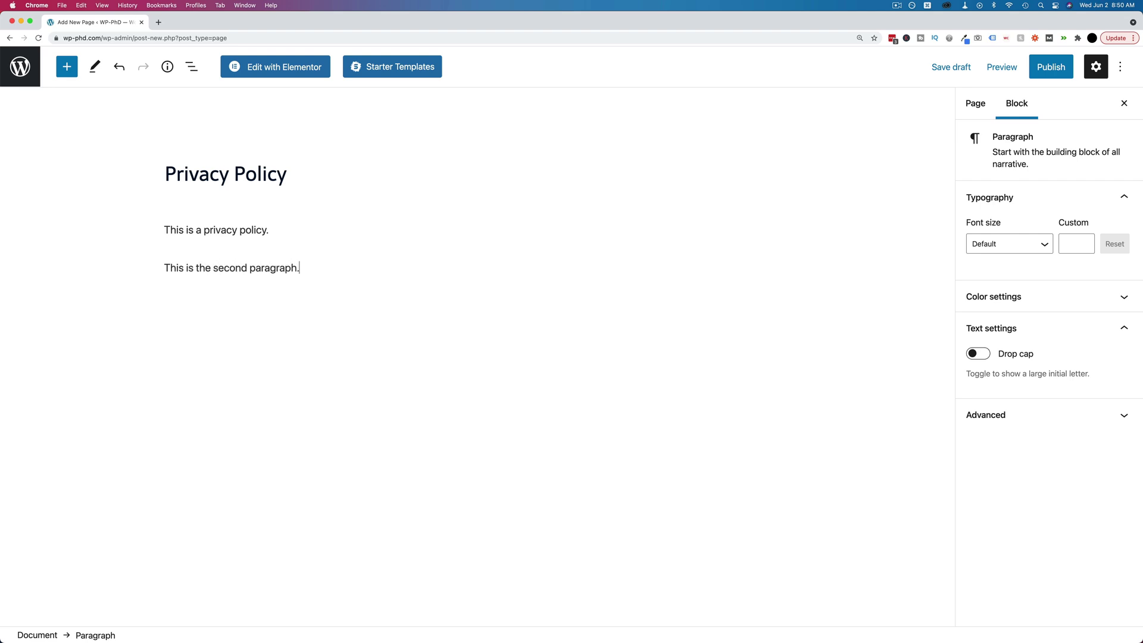
pyautogui.press('Return')
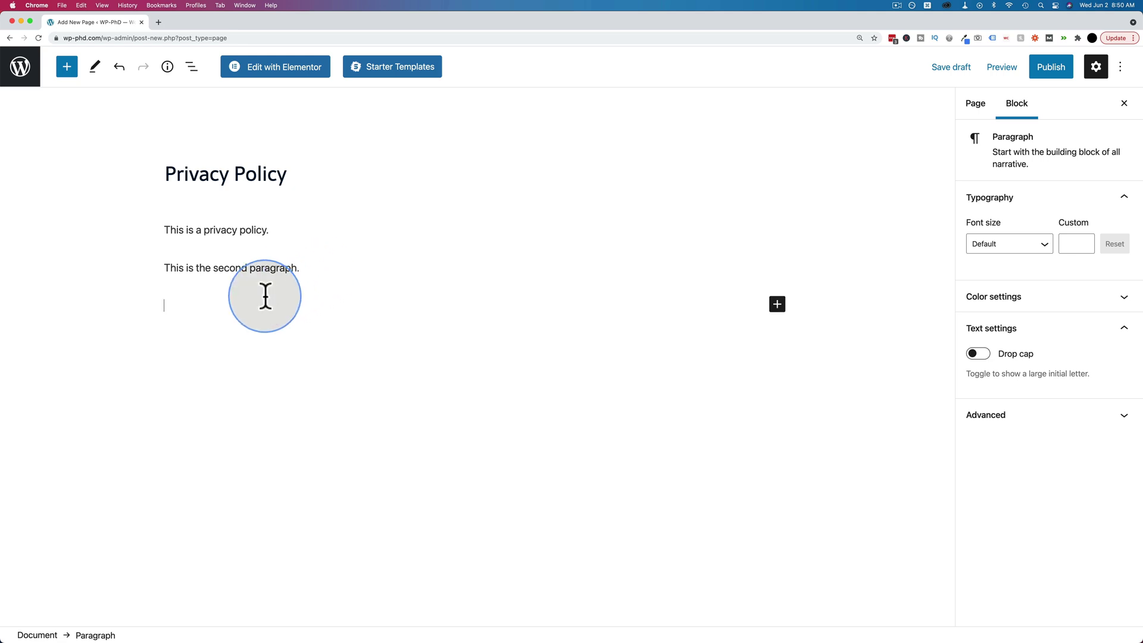
pyautogui.write('This is the third parg')
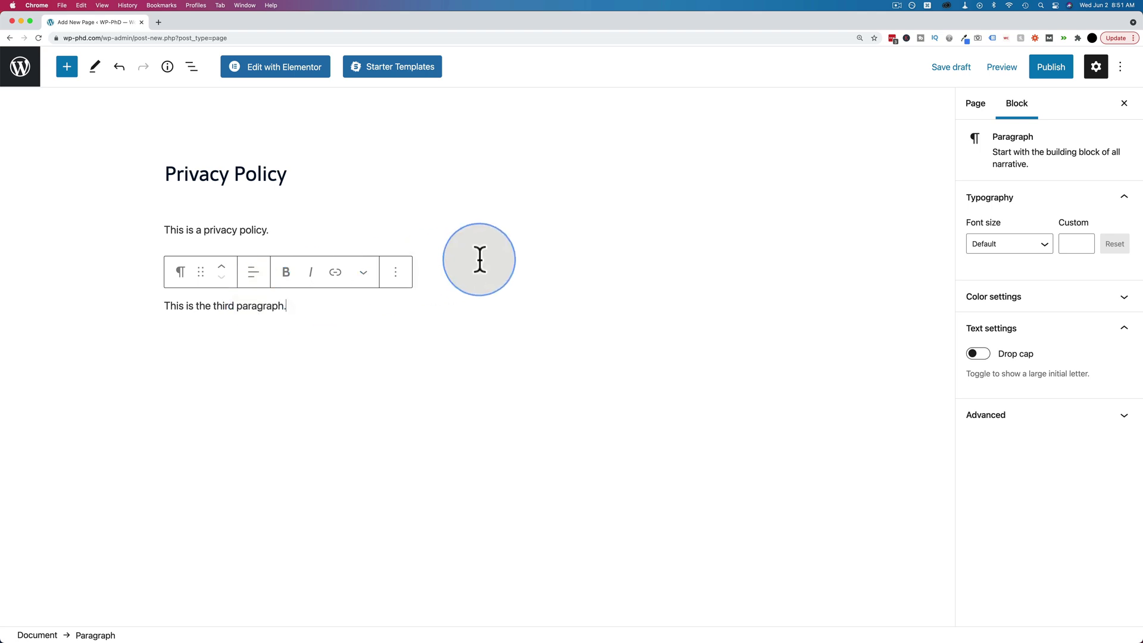
# Step: Open the block inserter after the first paragraph and search for 'image'
pyautogui.click(319, 247)
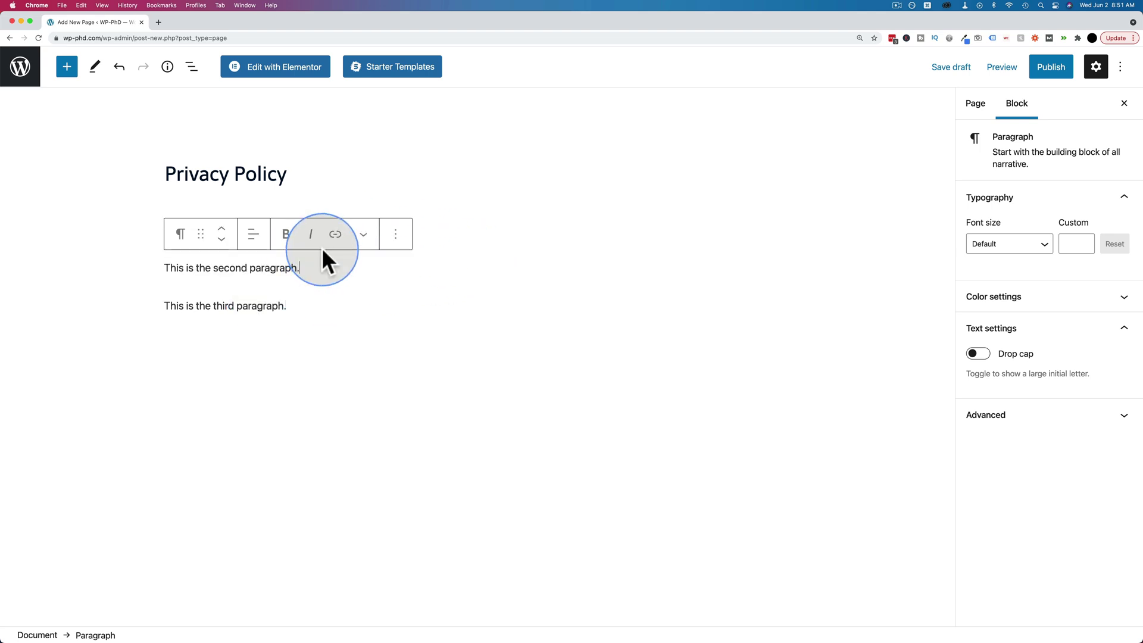
pyautogui.click(449, 232)
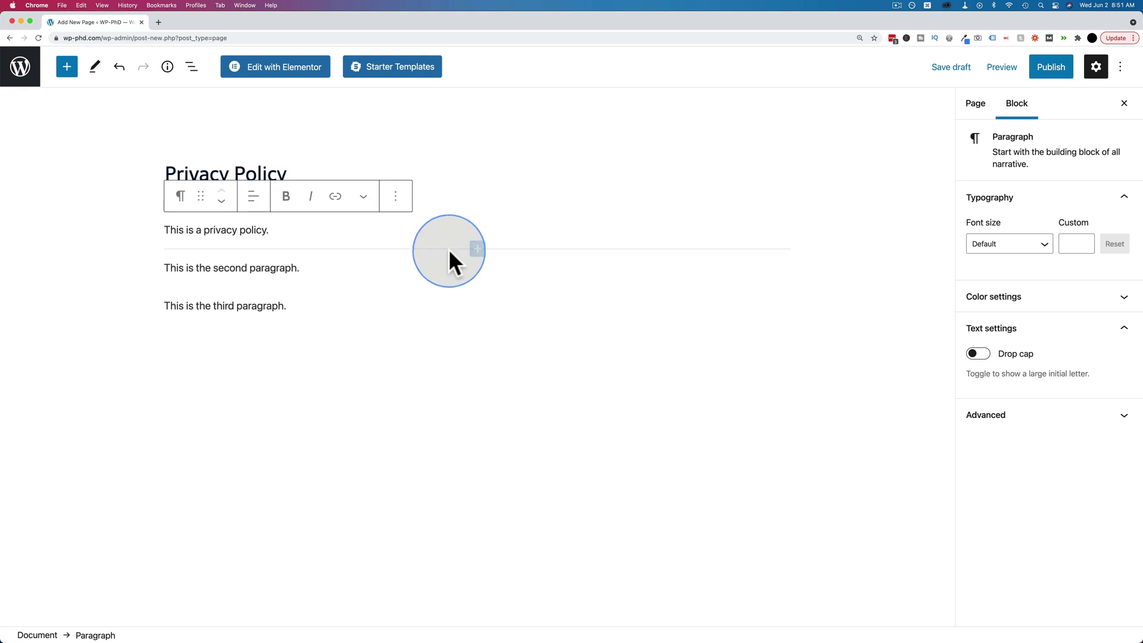
pyautogui.click(477, 250)
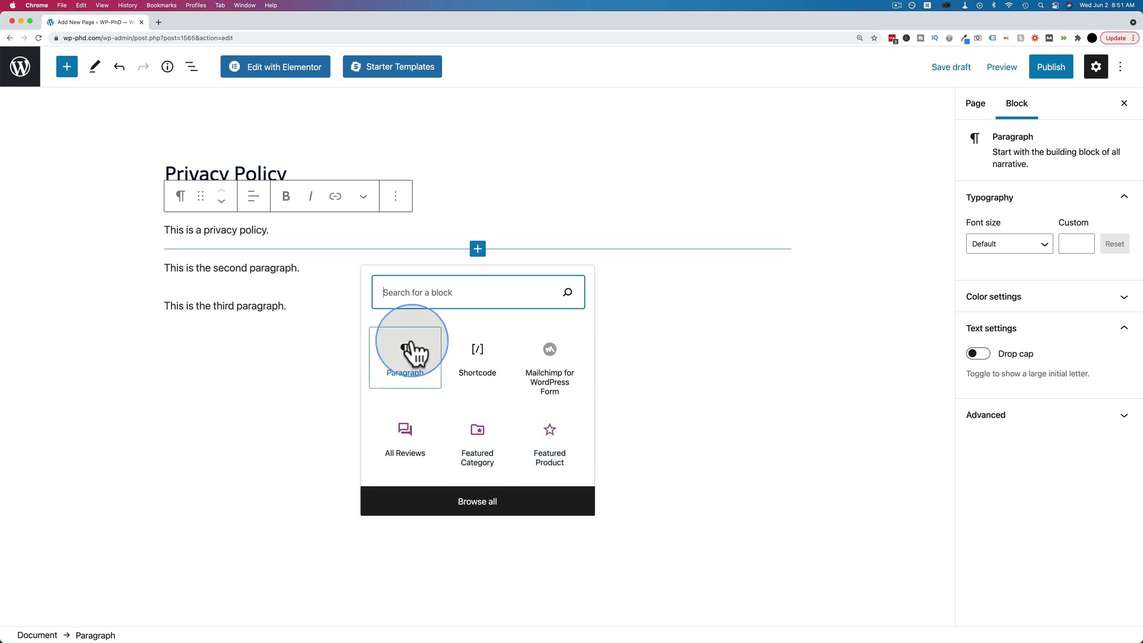
pyautogui.write('image')
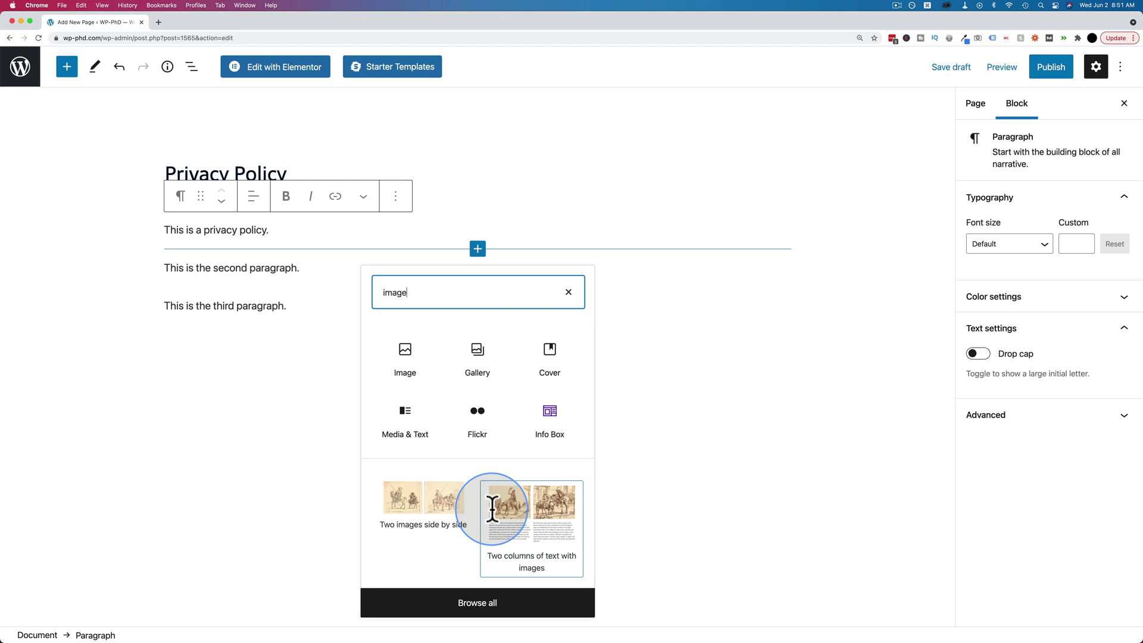
# Step: Add an Image block after the first paragraph and insert the rooster photo from Pixabay free images
pyautogui.click(397, 355)
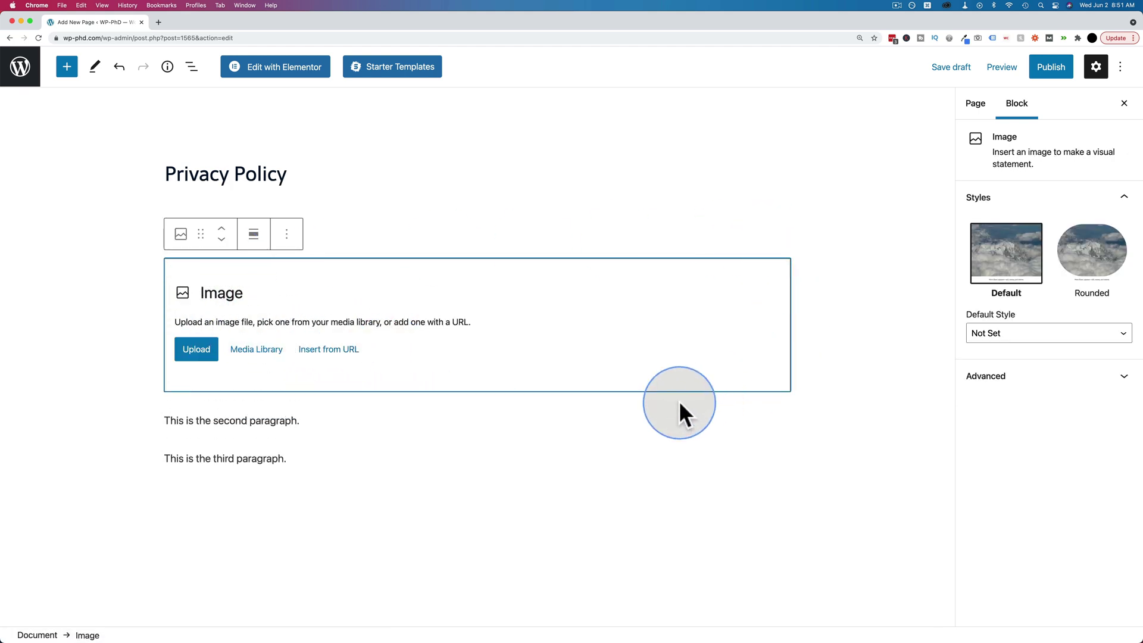
pyautogui.click(267, 352)
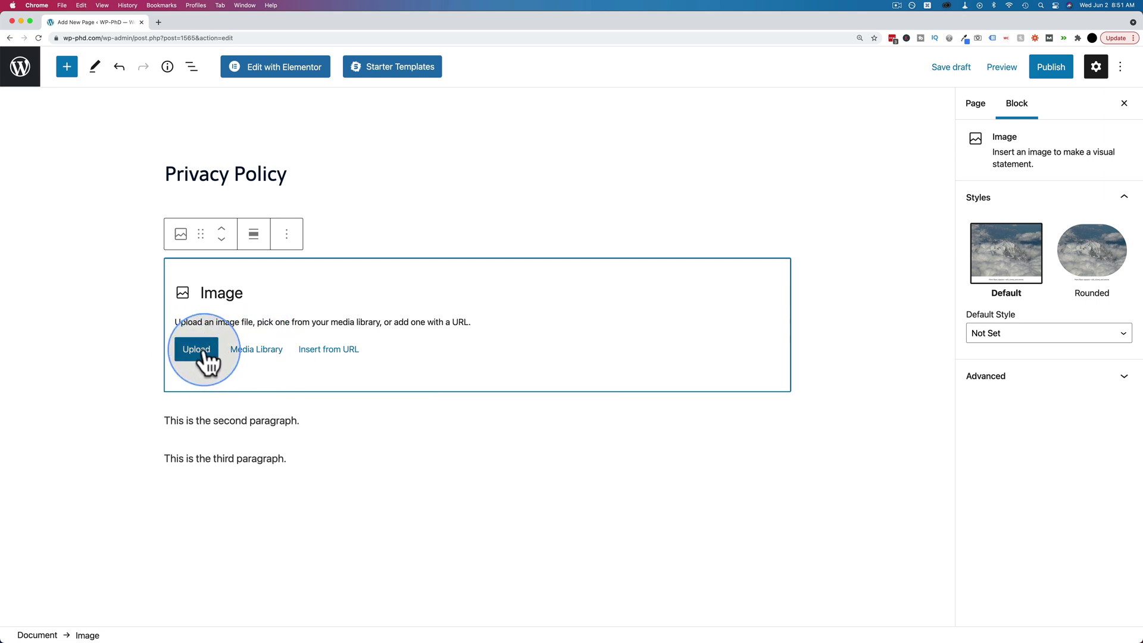
pyautogui.click(332, 351)
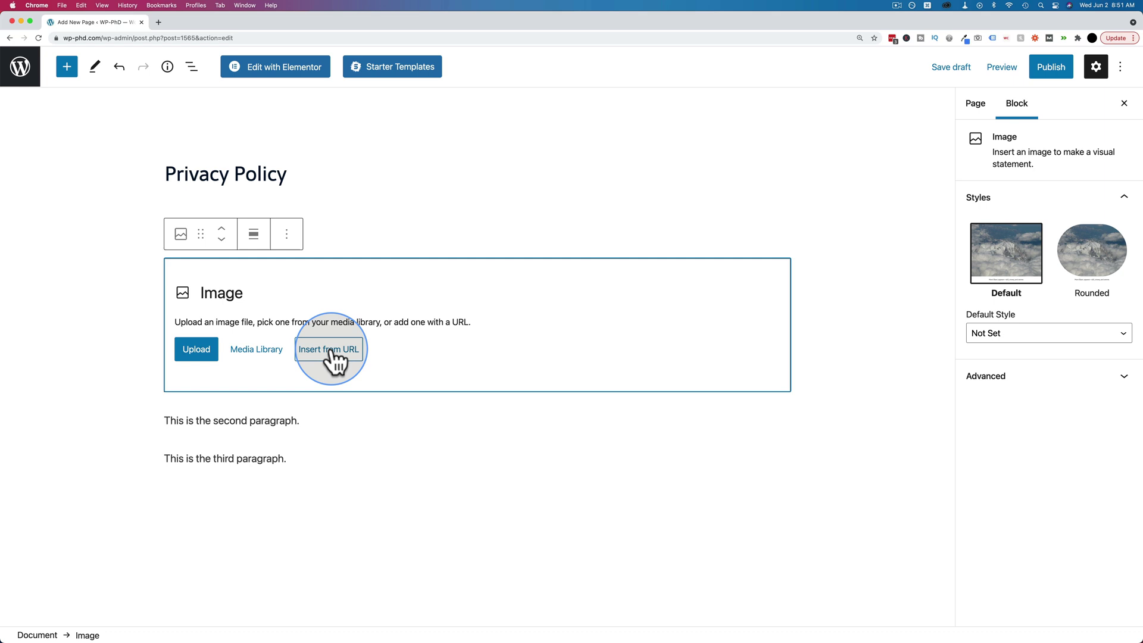
pyautogui.click(251, 350)
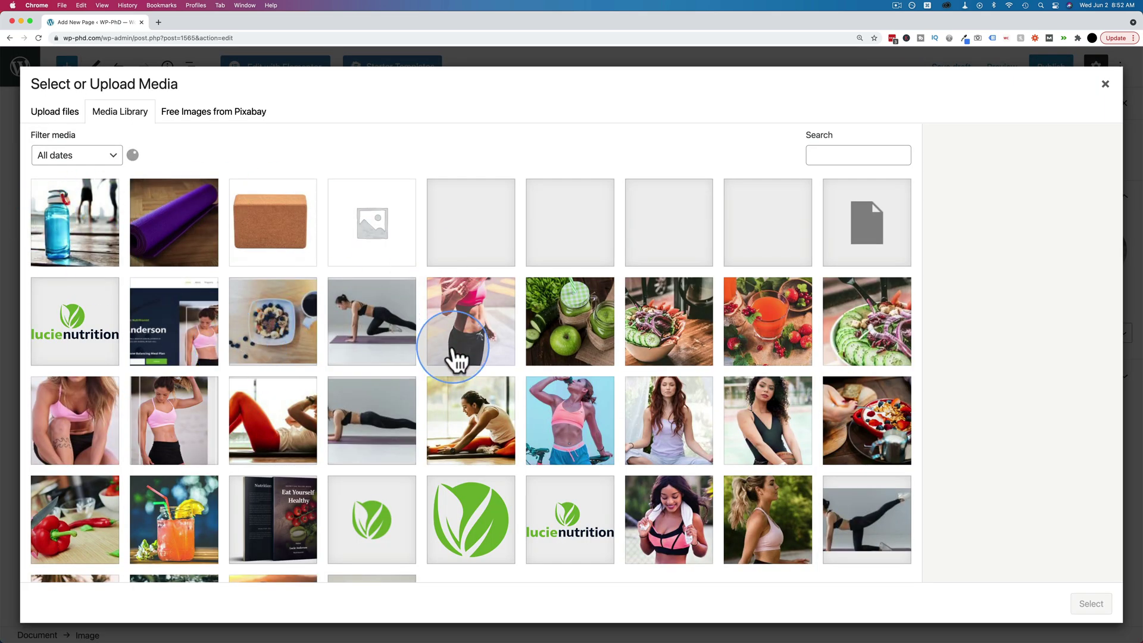
pyautogui.click(180, 114)
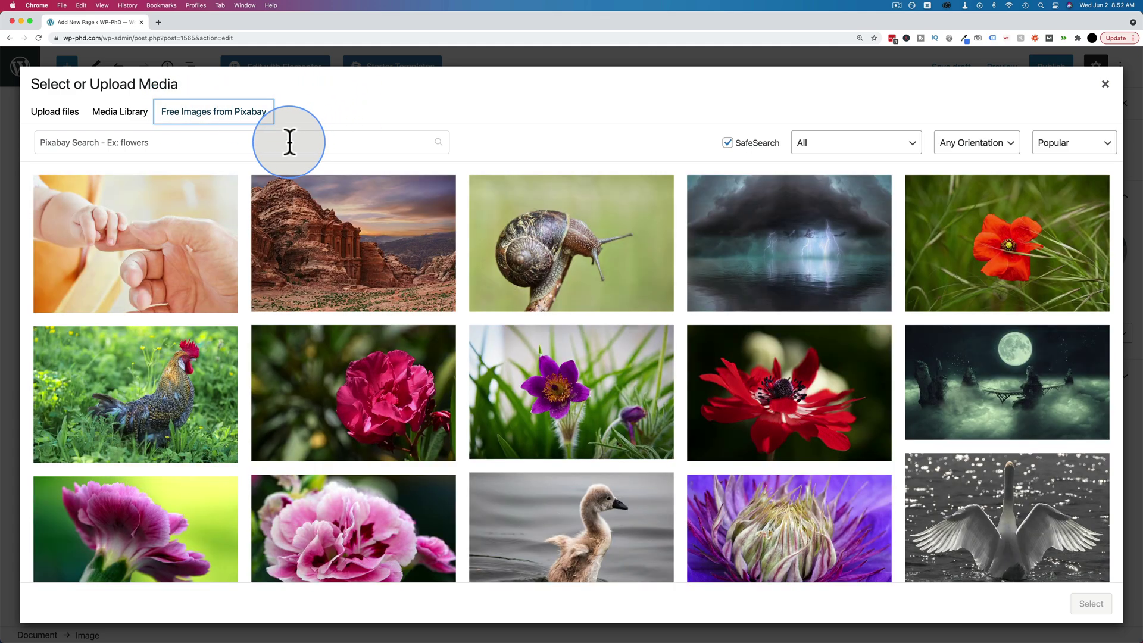
pyautogui.click(184, 404)
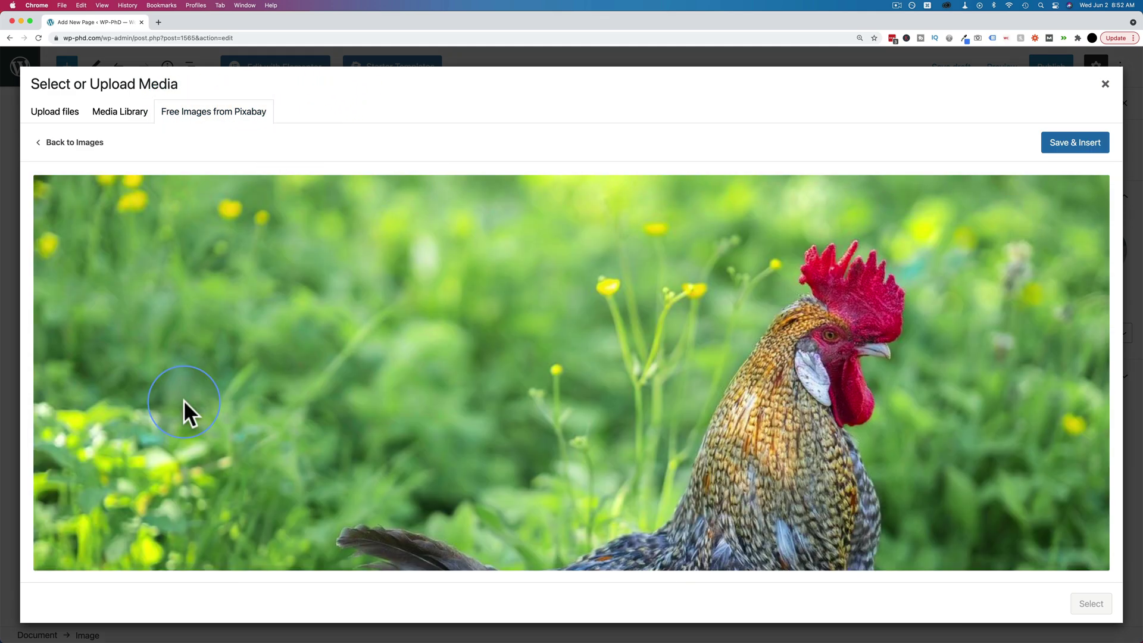
pyautogui.click(1079, 145)
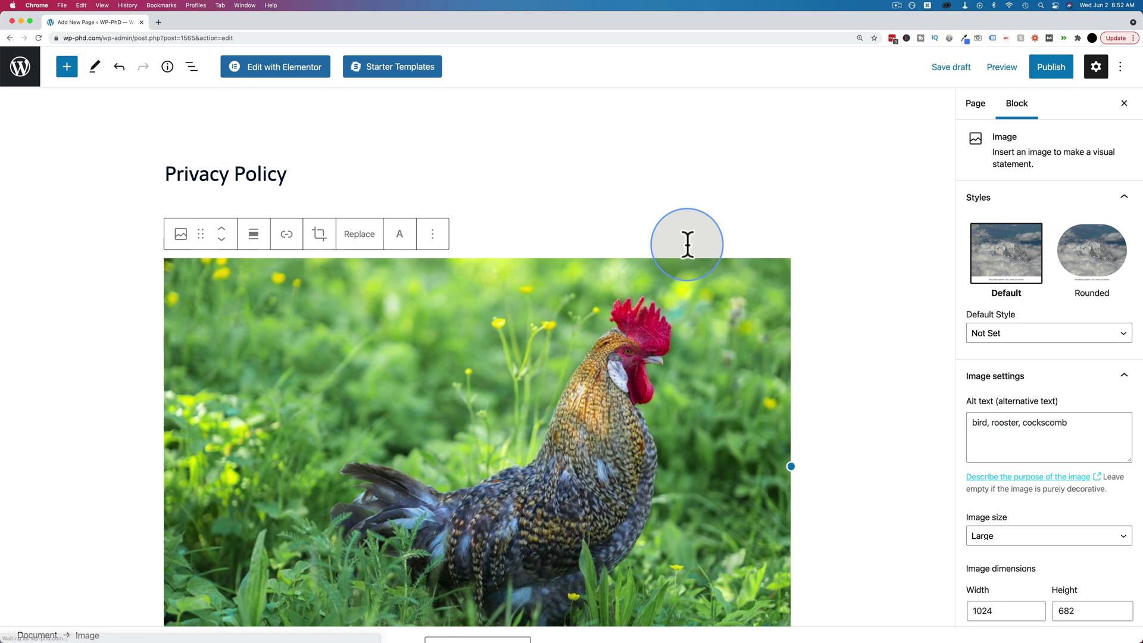
# Step: Check that the rooster photo sits between the first and second paragraphs
pyautogui.scroll(-3, 873, 353)
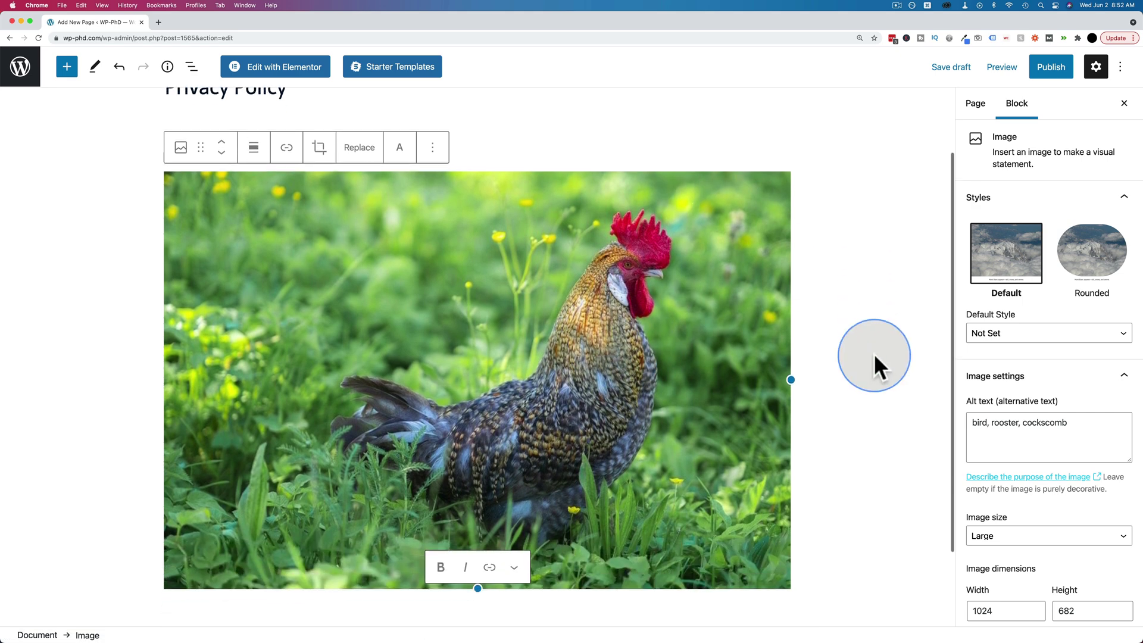
pyautogui.scroll(1, 874, 354)
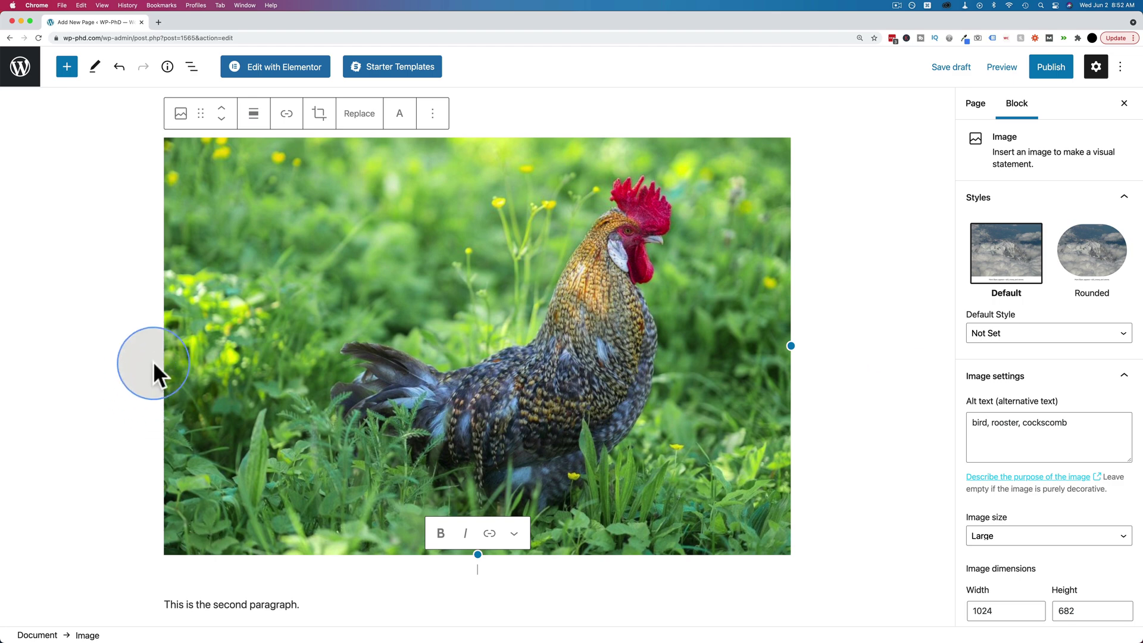
pyautogui.click(510, 109)
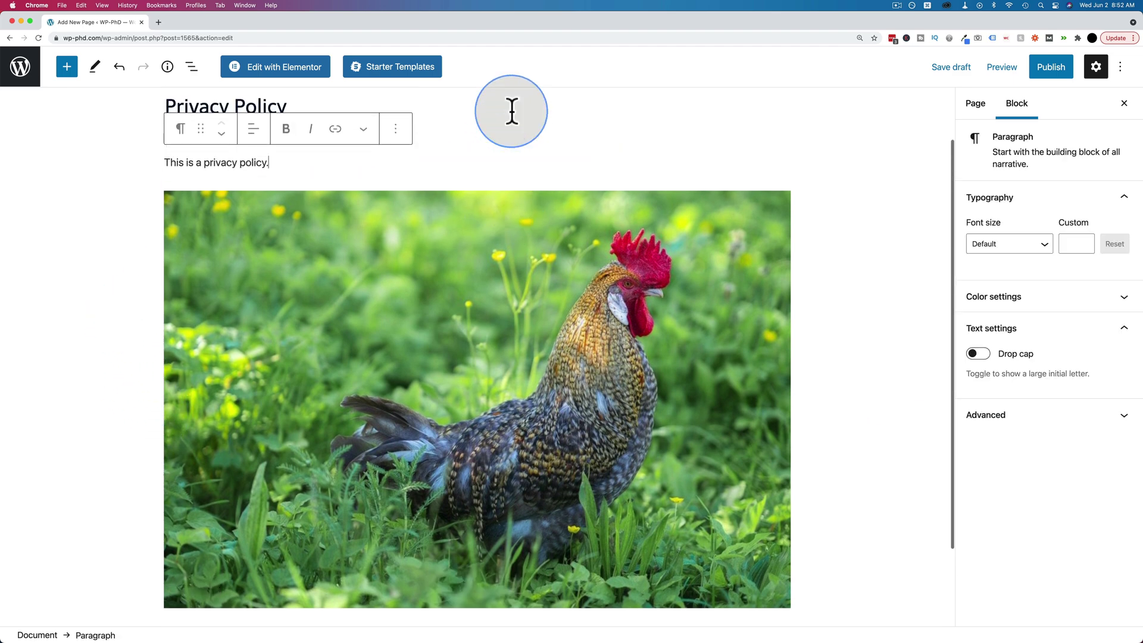
pyautogui.scroll(-5, 295, 316)
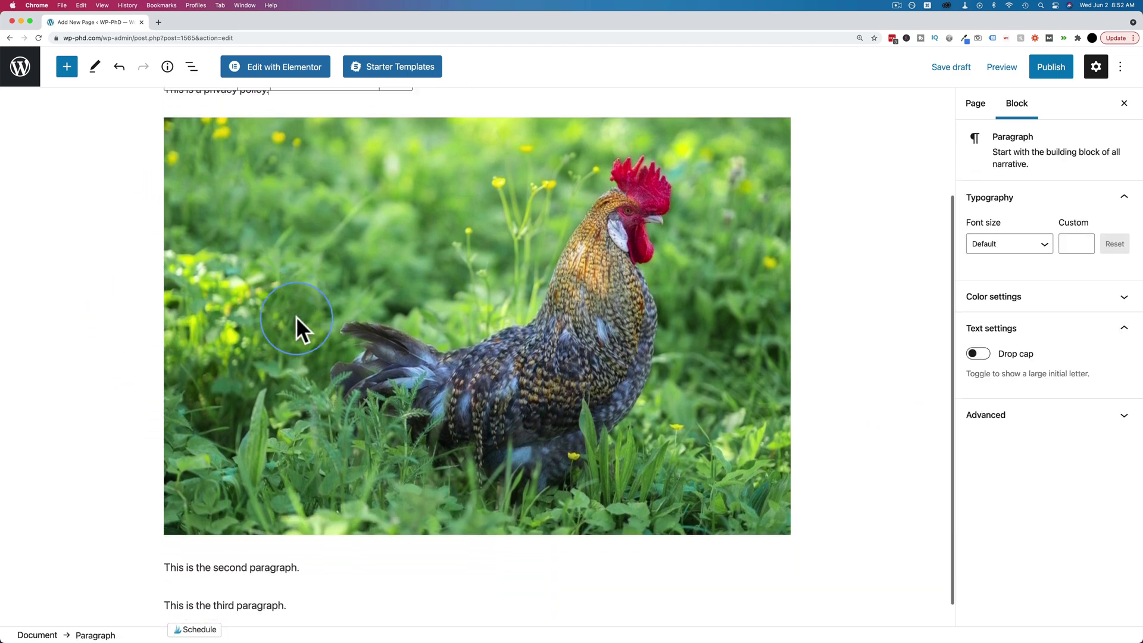
pyautogui.click(268, 539)
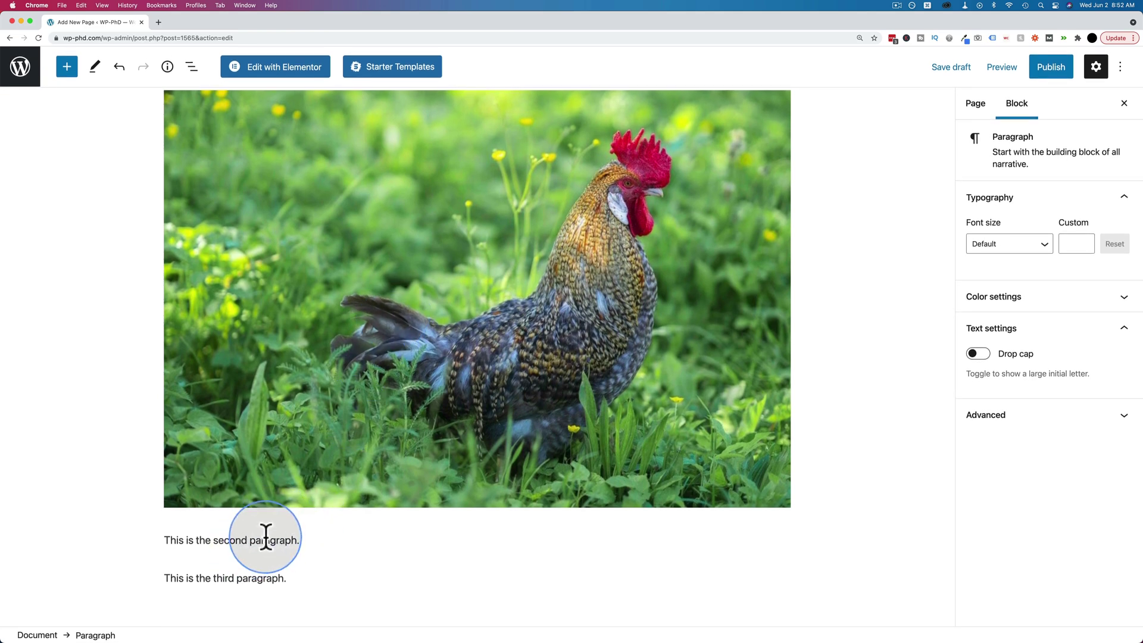
# Step: Move the rooster image block down twice so it follows the third paragraph
pyautogui.click(439, 411)
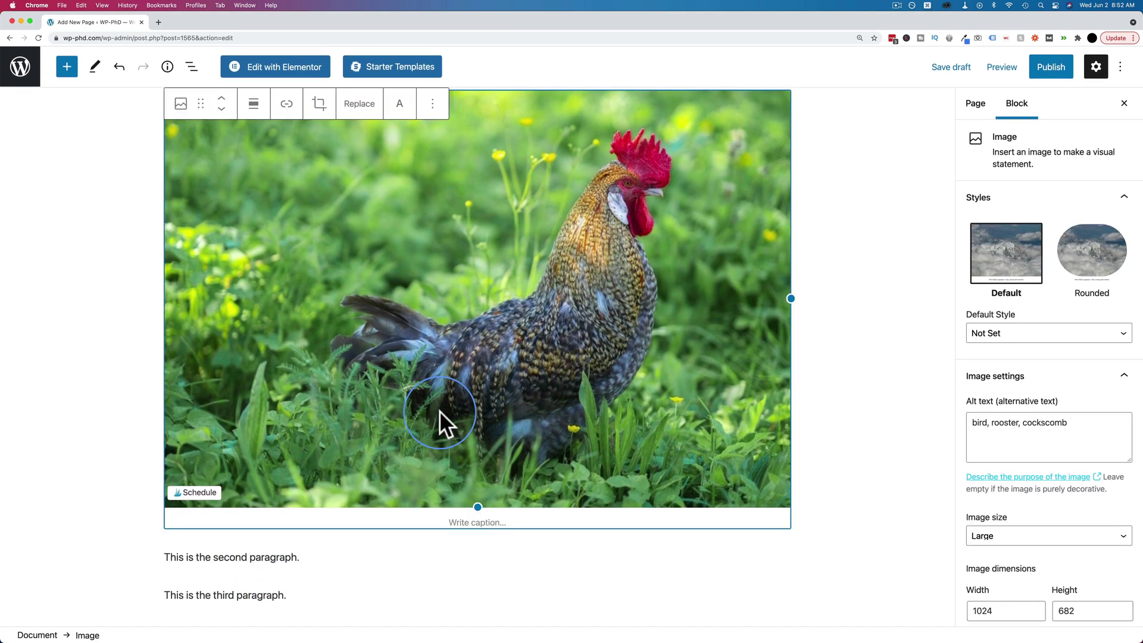
pyautogui.click(221, 110)
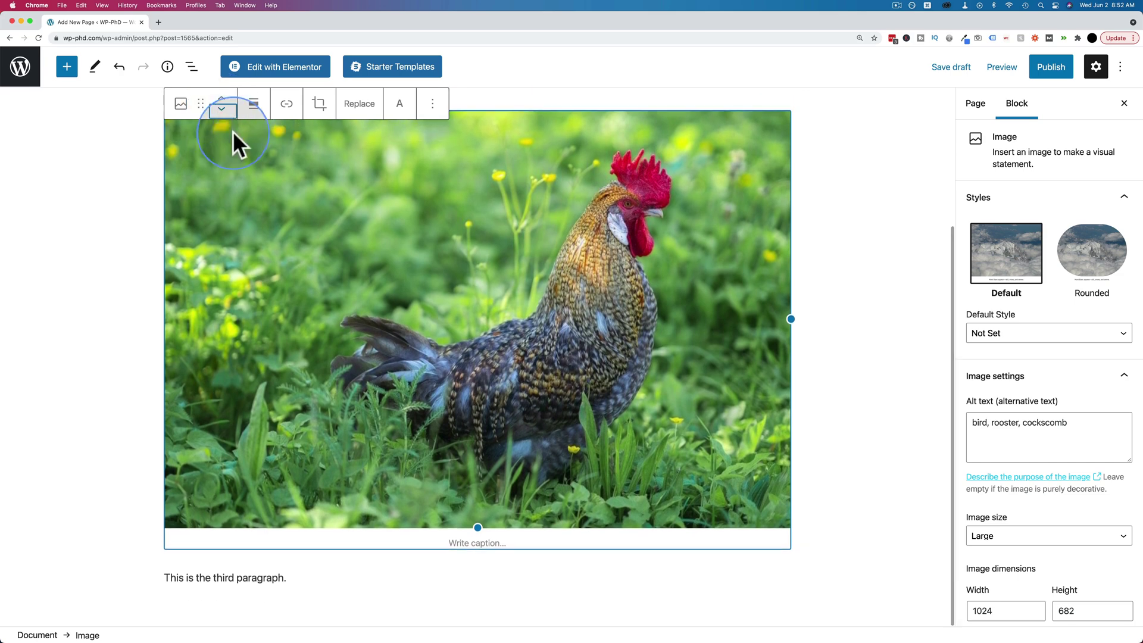
pyautogui.click(222, 109)
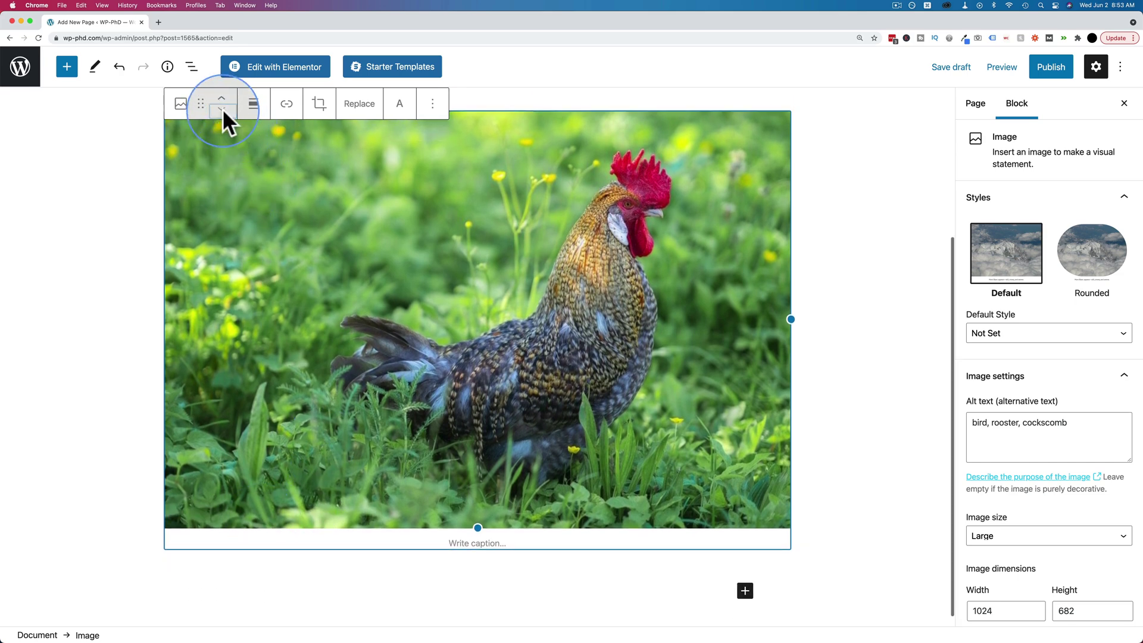
pyautogui.scroll(3, 296, 516)
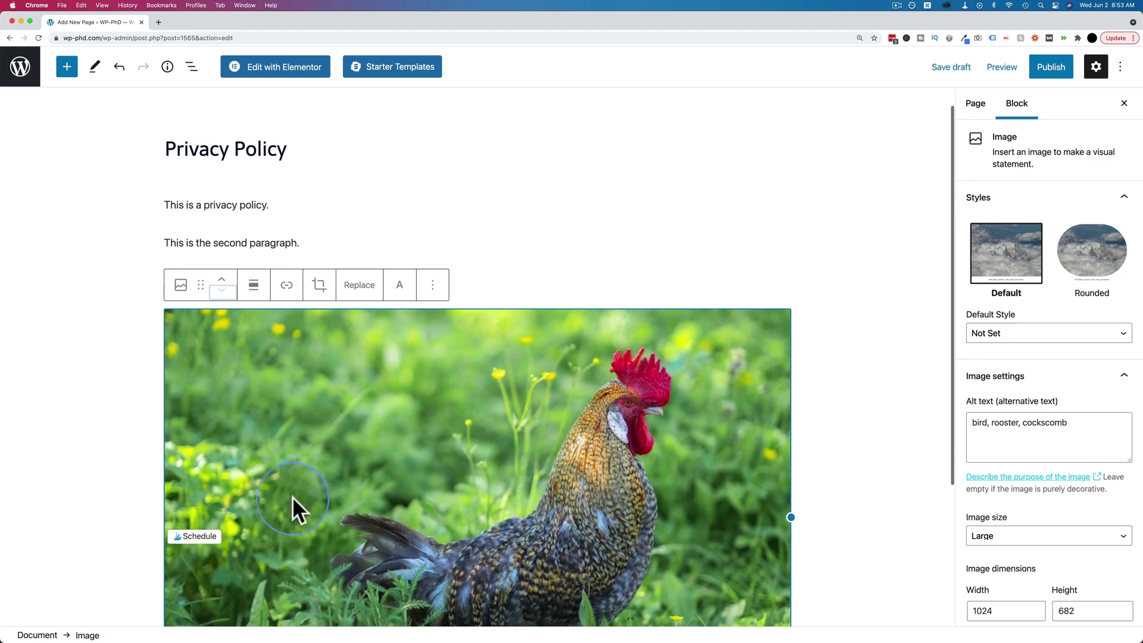
pyautogui.click(348, 246)
pyautogui.scroll(-1, 369, 357)
pyautogui.scroll(-2, 380, 451)
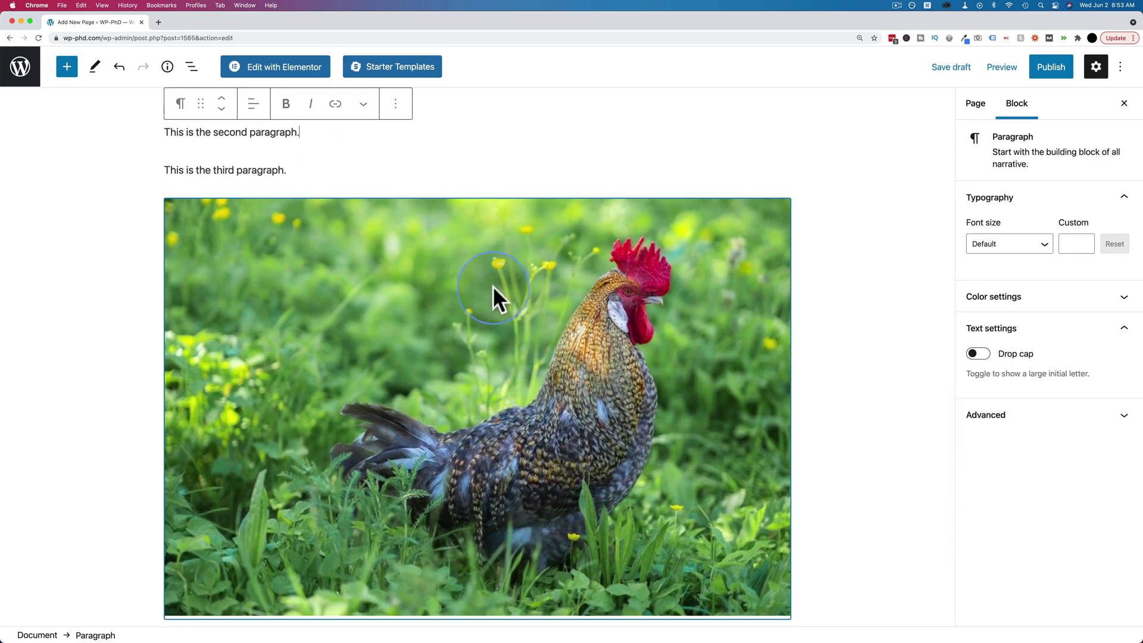
pyautogui.scroll(2, 330, 295)
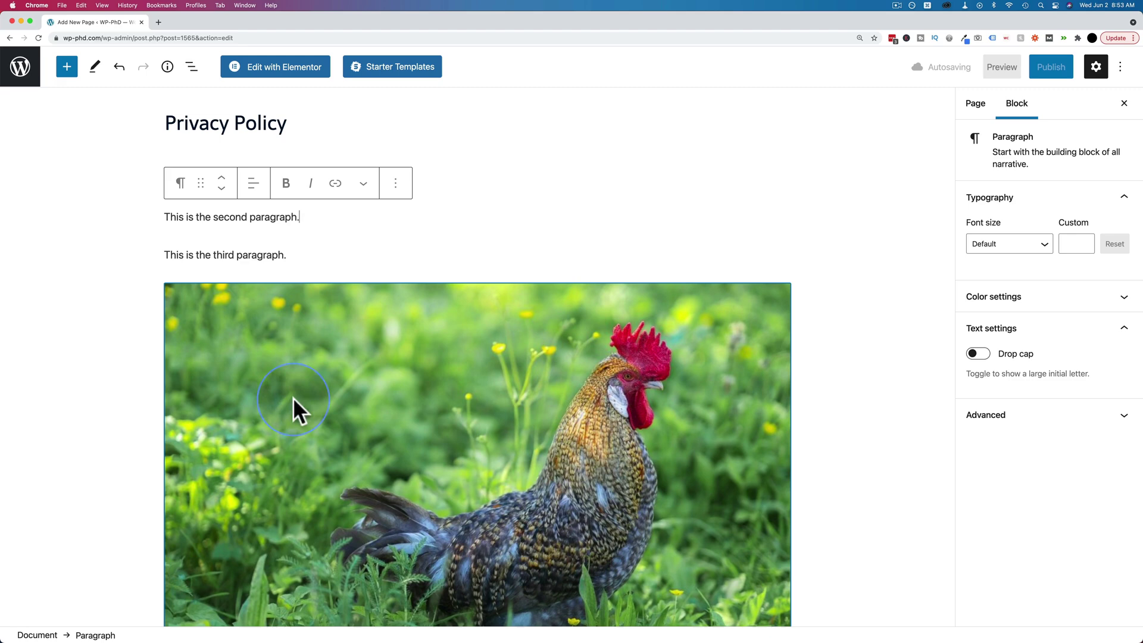
pyautogui.click(441, 254)
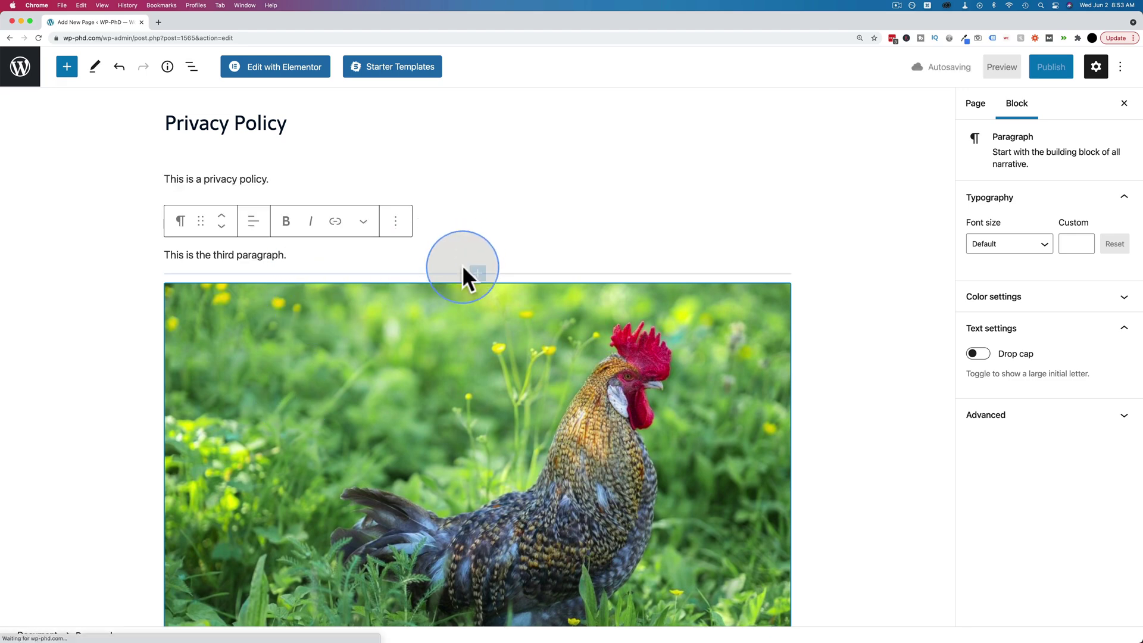
pyautogui.click(463, 285)
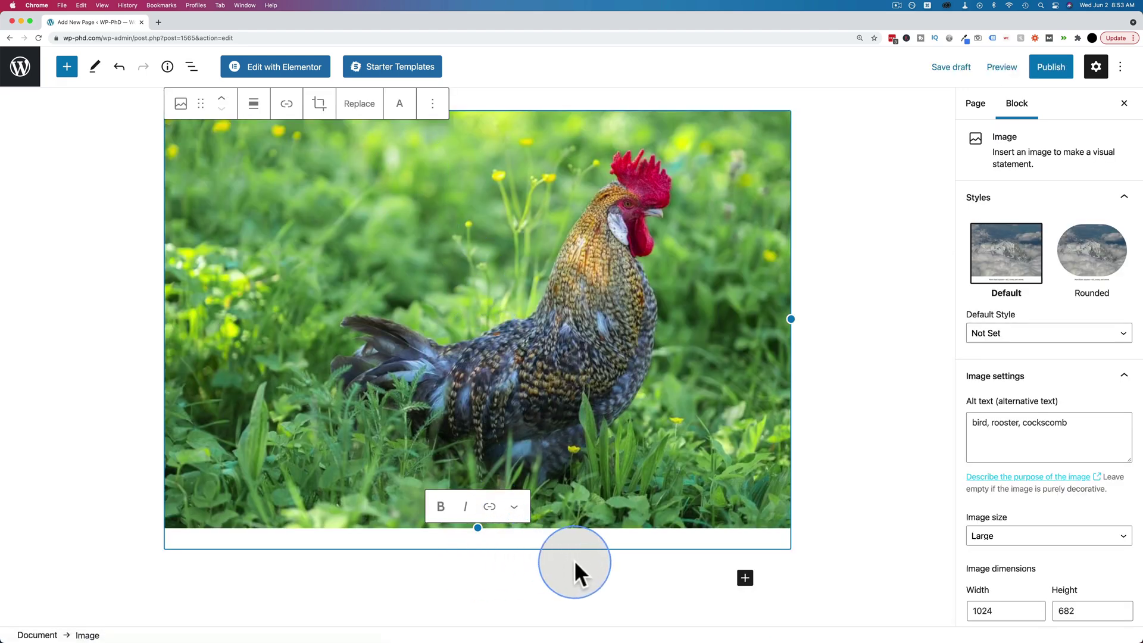
pyautogui.click(744, 578)
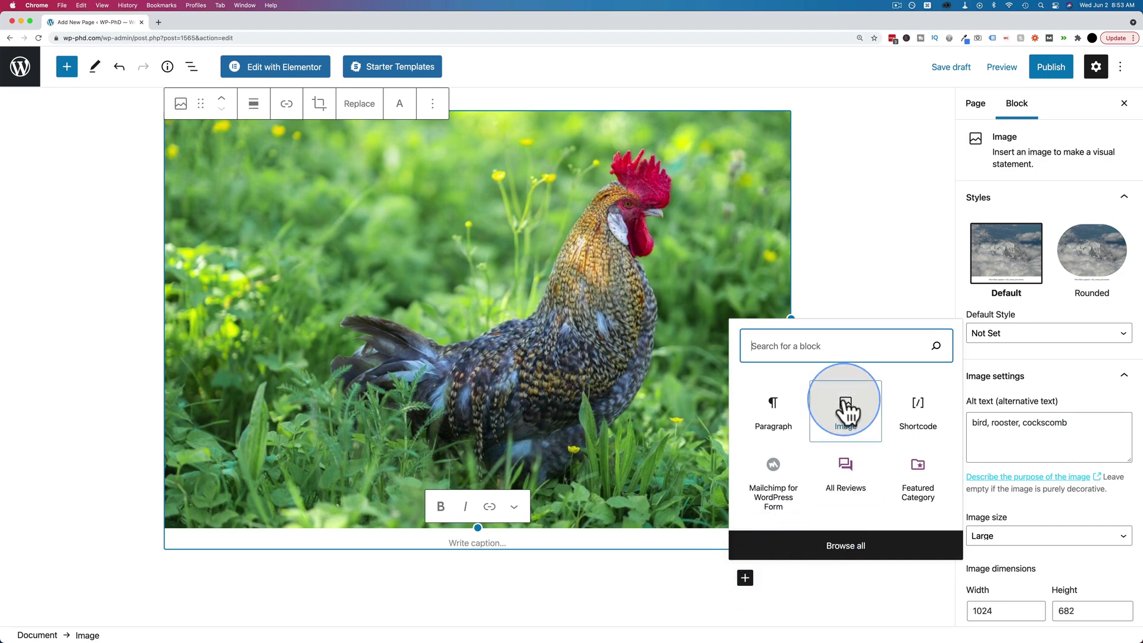
pyautogui.click(68, 68)
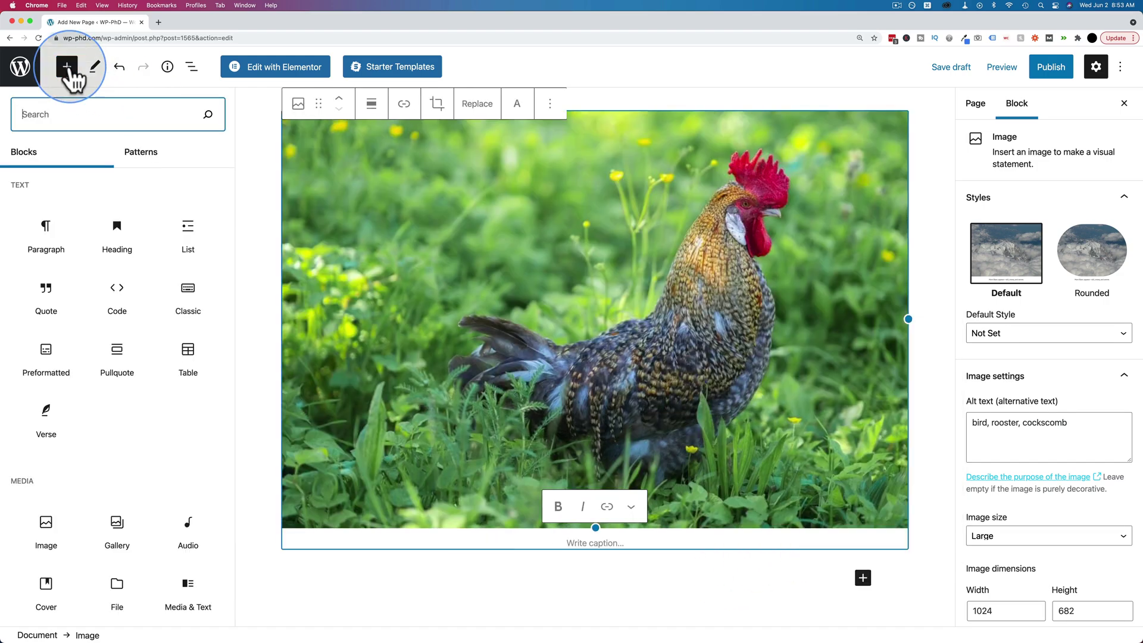
pyautogui.scroll(-5, 119, 237)
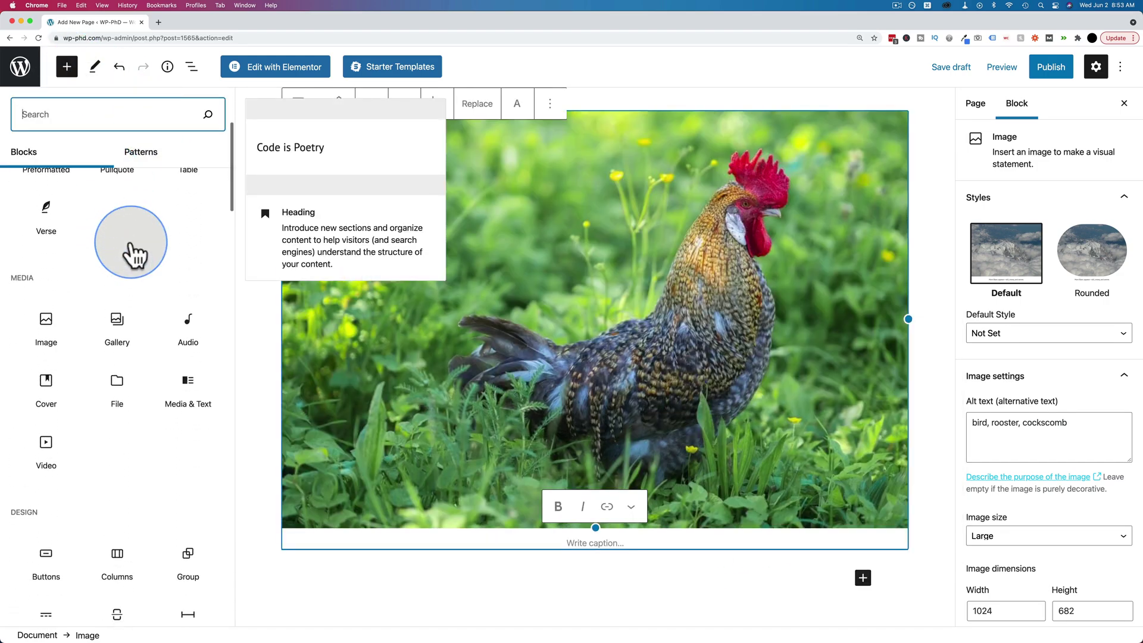
pyautogui.click(67, 70)
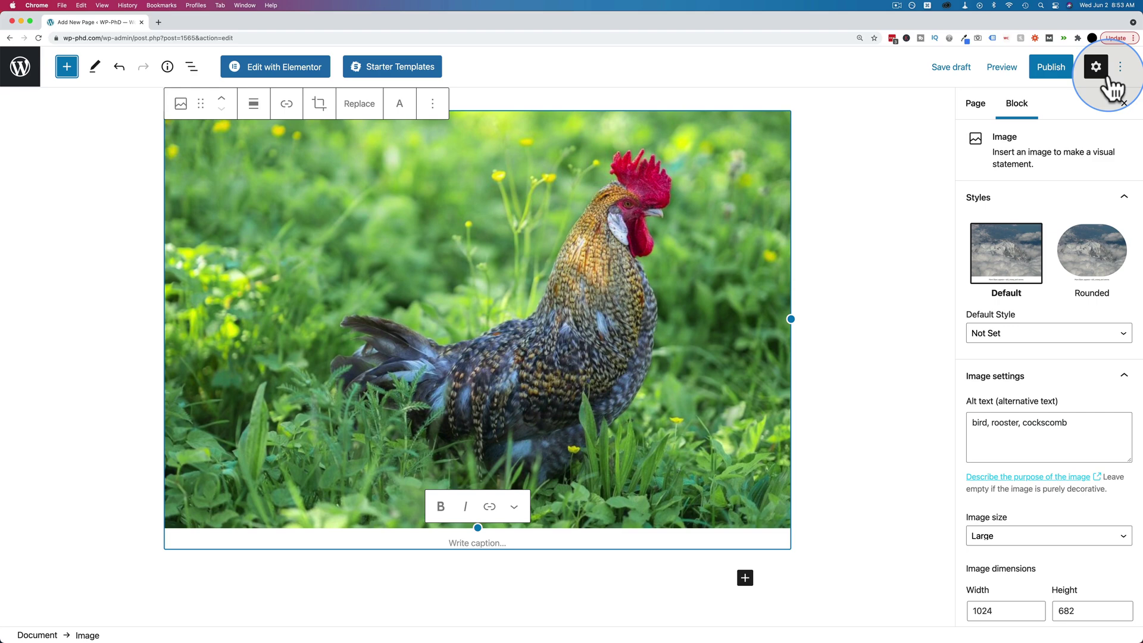
# Step: Show the Page settings and confirm visibility Public and publishing Immediately, leaving both unchanged
pyautogui.click(979, 106)
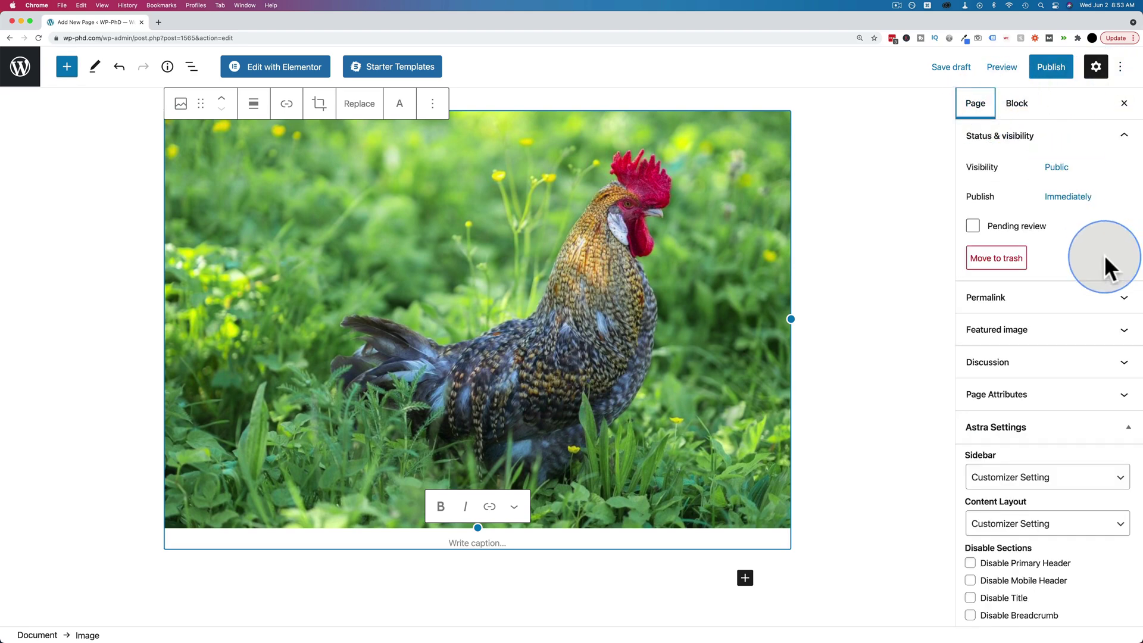
pyautogui.click(1056, 168)
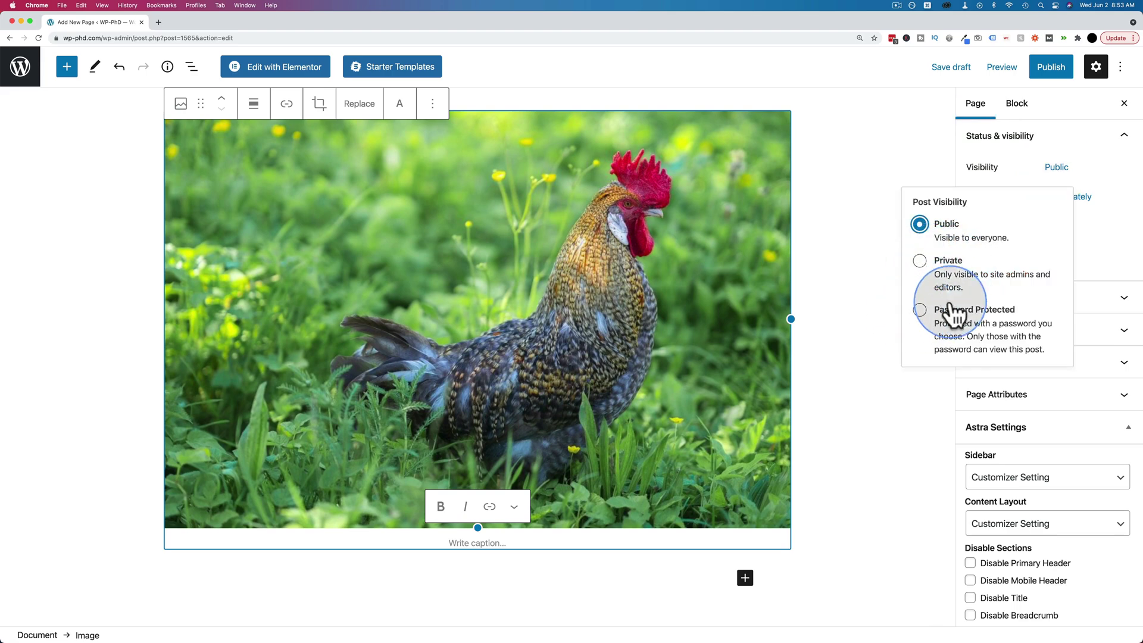
pyautogui.click(1086, 247)
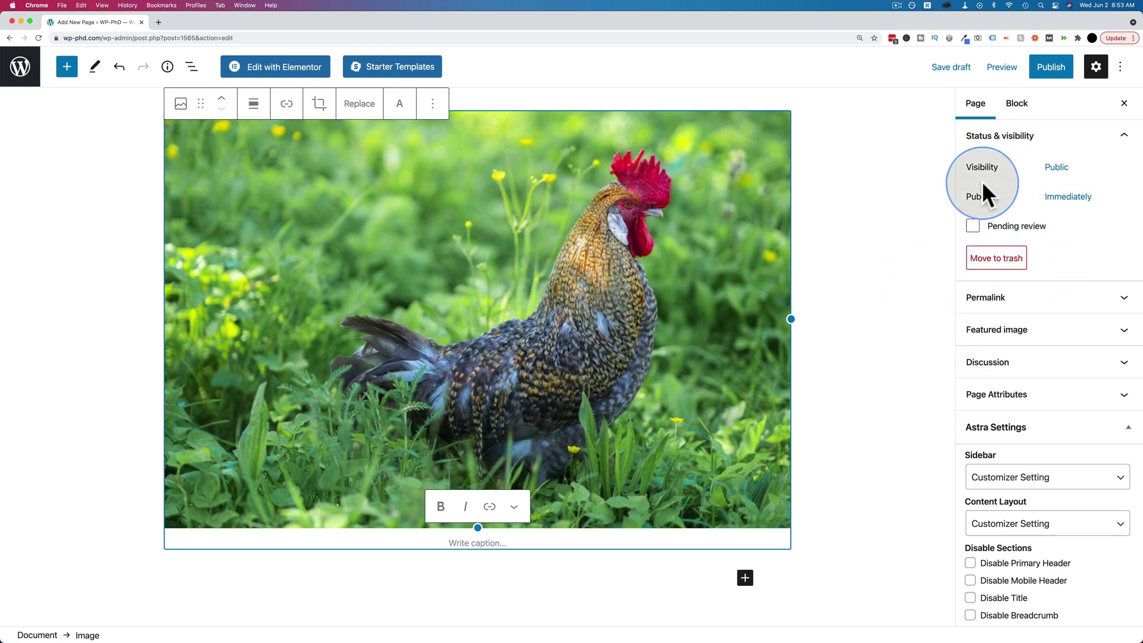
pyautogui.click(1067, 198)
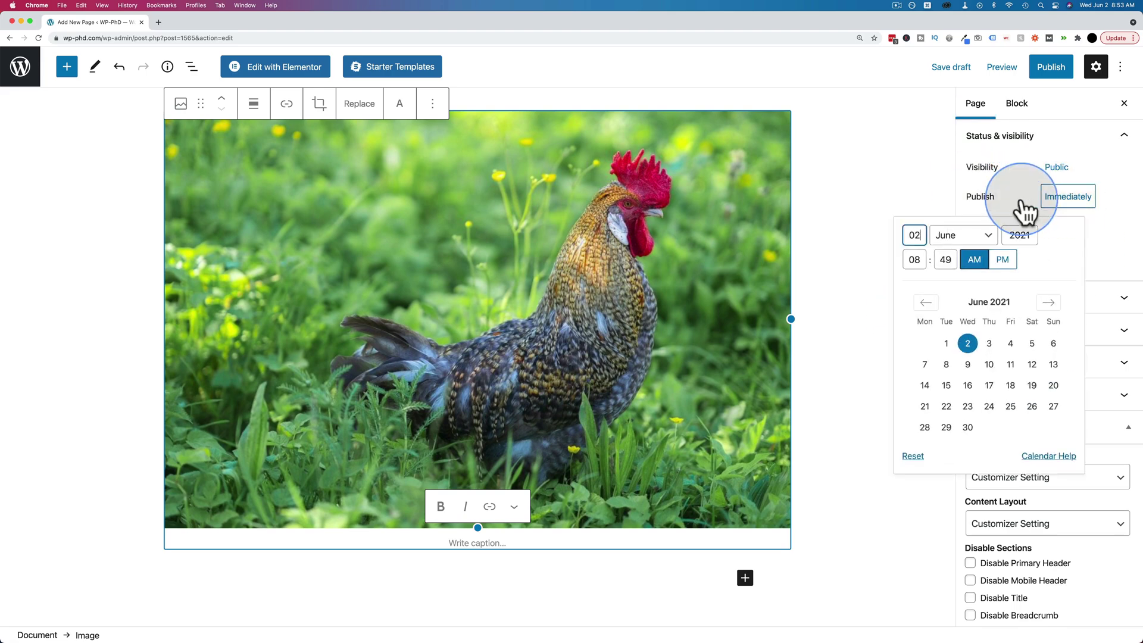
pyautogui.click(1106, 251)
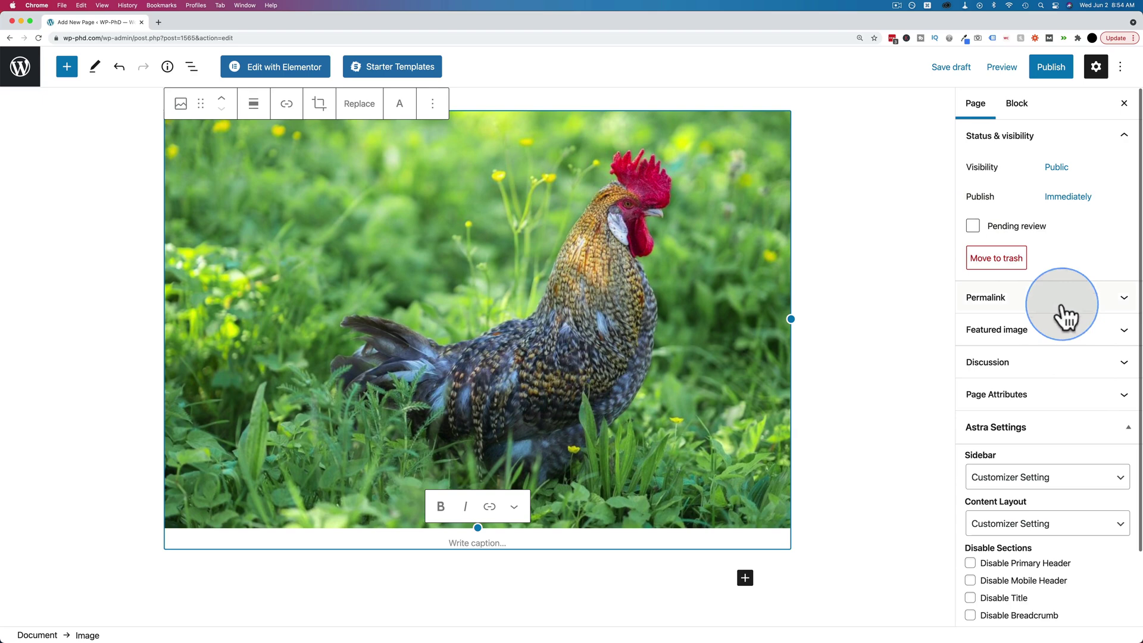
pyautogui.click(1090, 305)
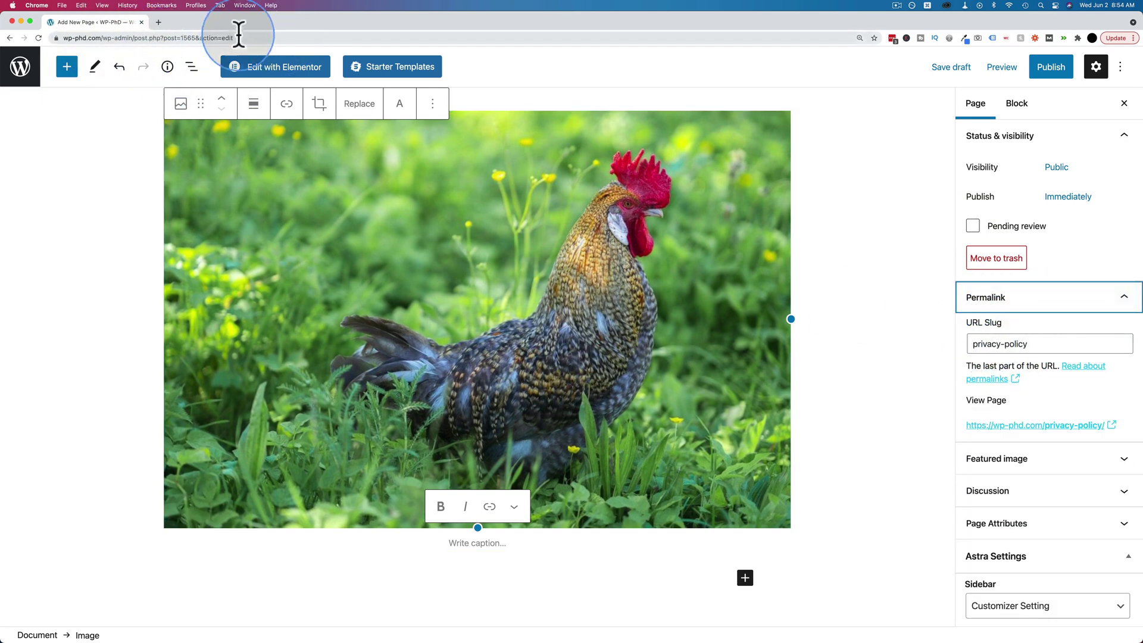
pyautogui.scroll(-2, 1020, 326)
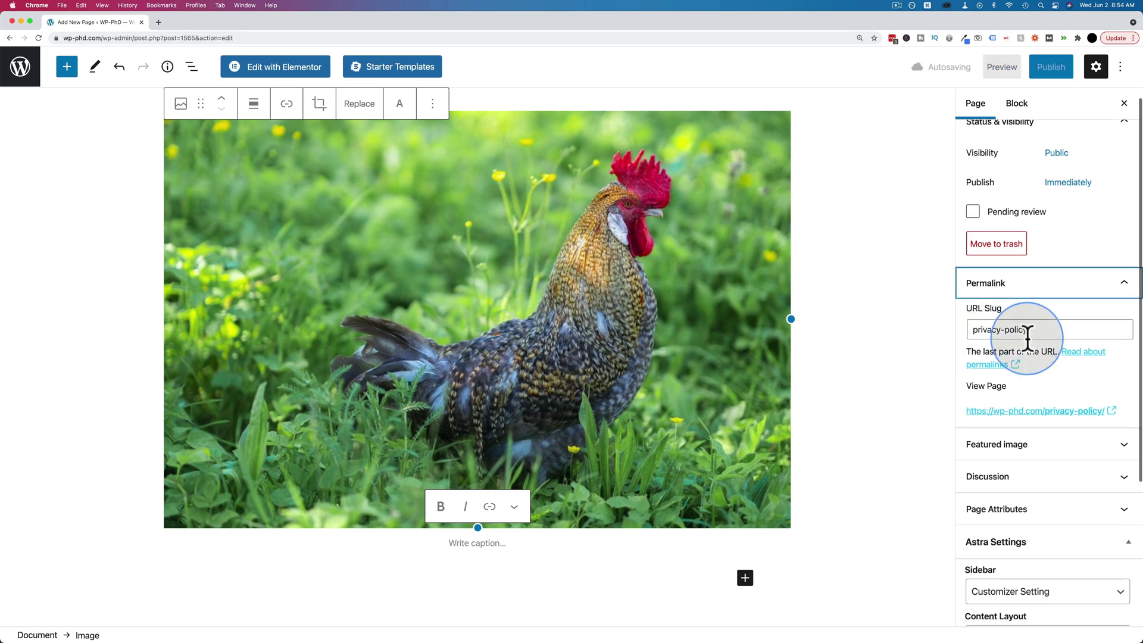
pyautogui.moveTo(1022, 289); pyautogui.dragTo(949, 285)
pyautogui.scroll(-4, 1040, 351)
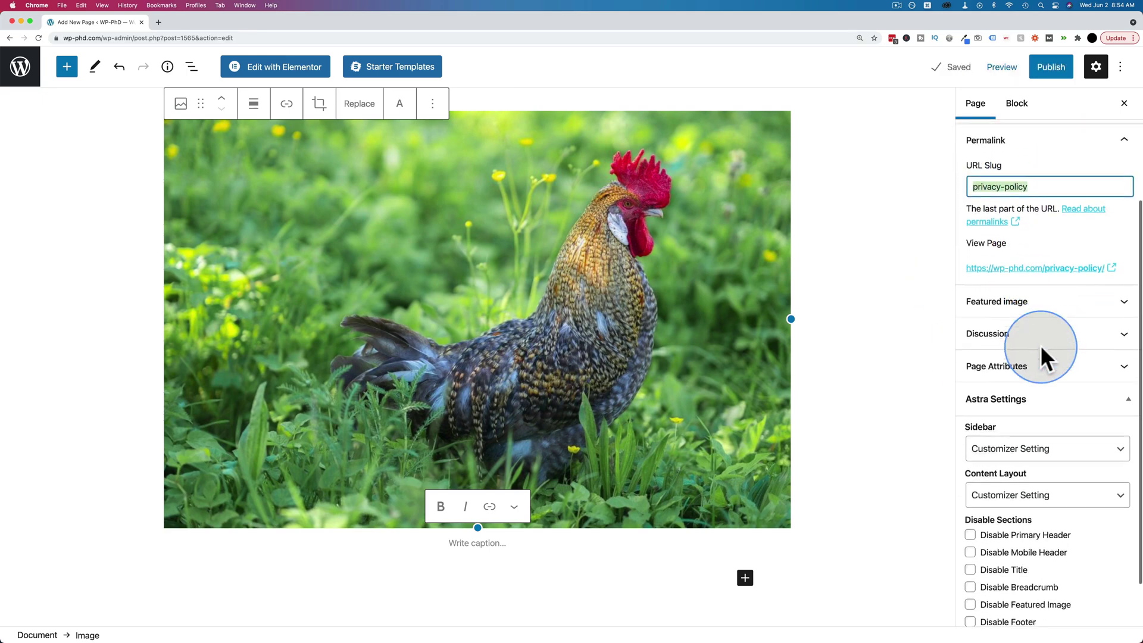
pyautogui.click(1112, 290)
pyautogui.scroll(-3, 1036, 354)
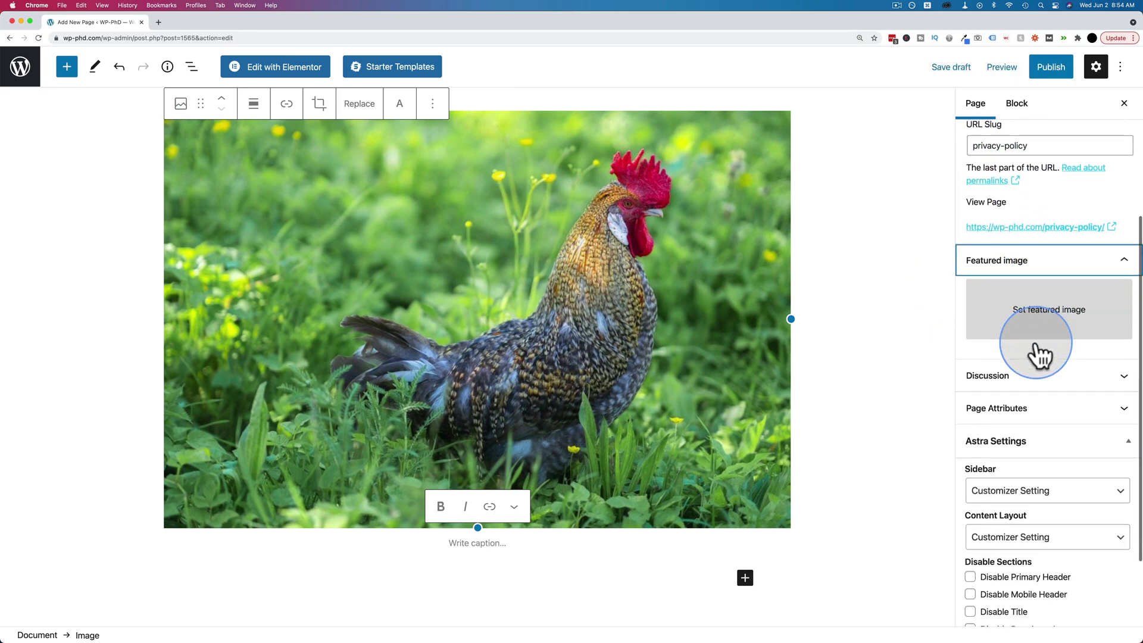
pyautogui.click(960, 293)
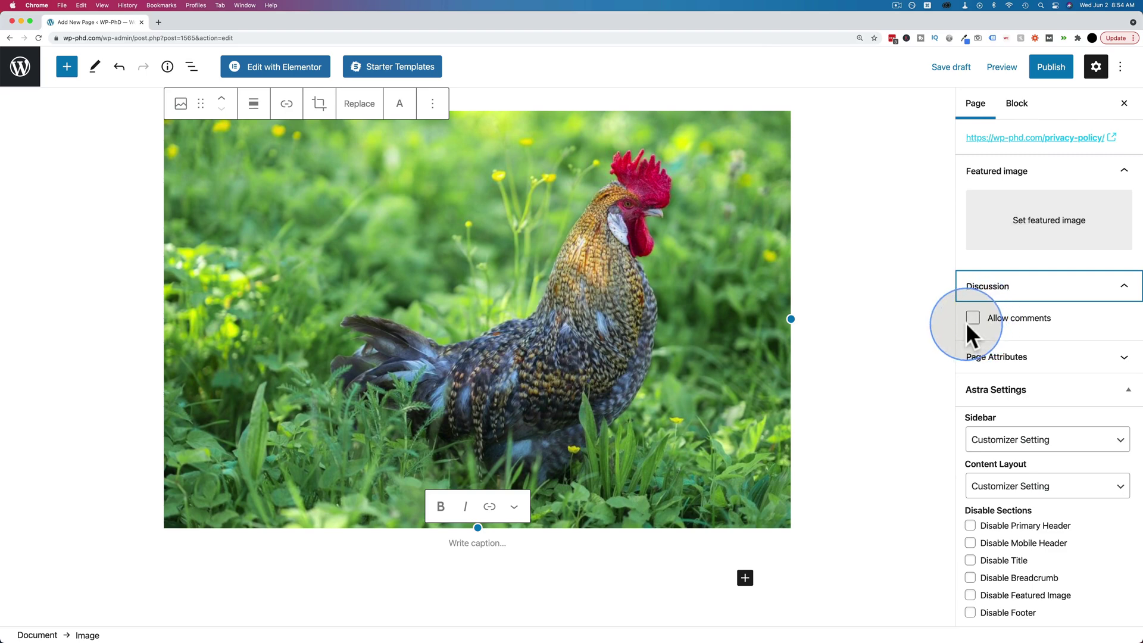
pyautogui.click(988, 356)
pyautogui.scroll(-3, 1053, 369)
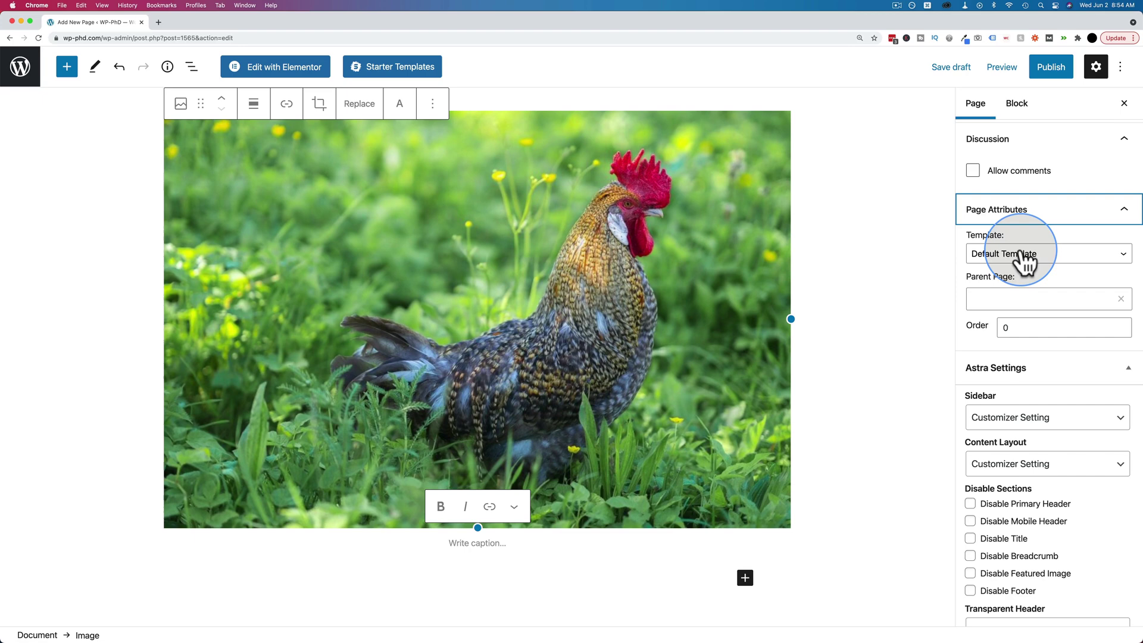
pyautogui.click(1071, 217)
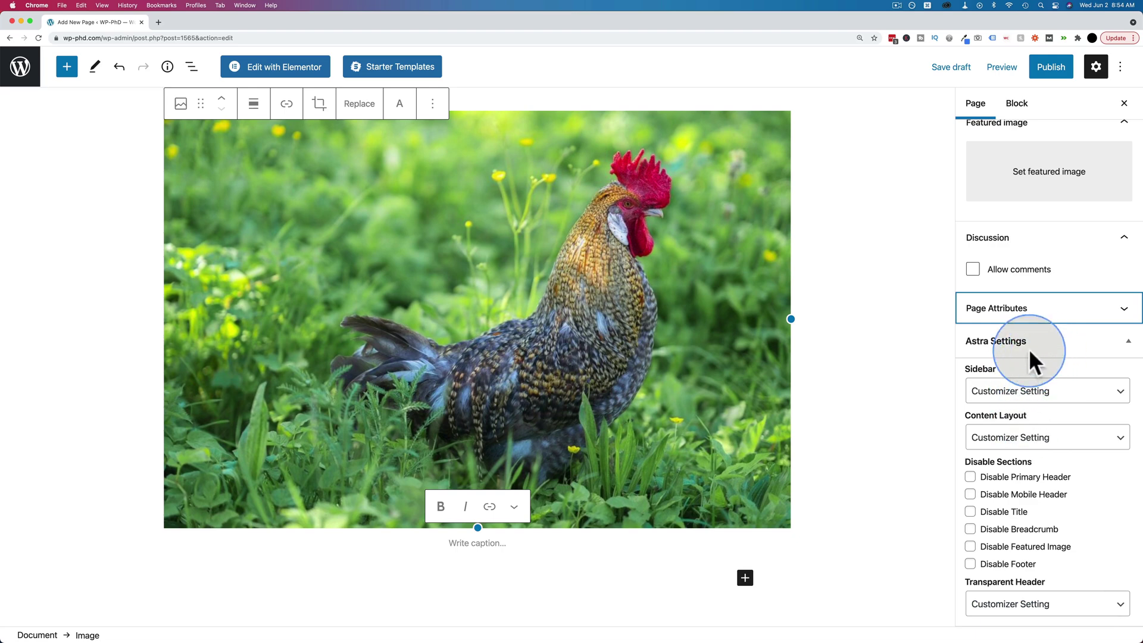
pyautogui.scroll(10, 1029, 349)
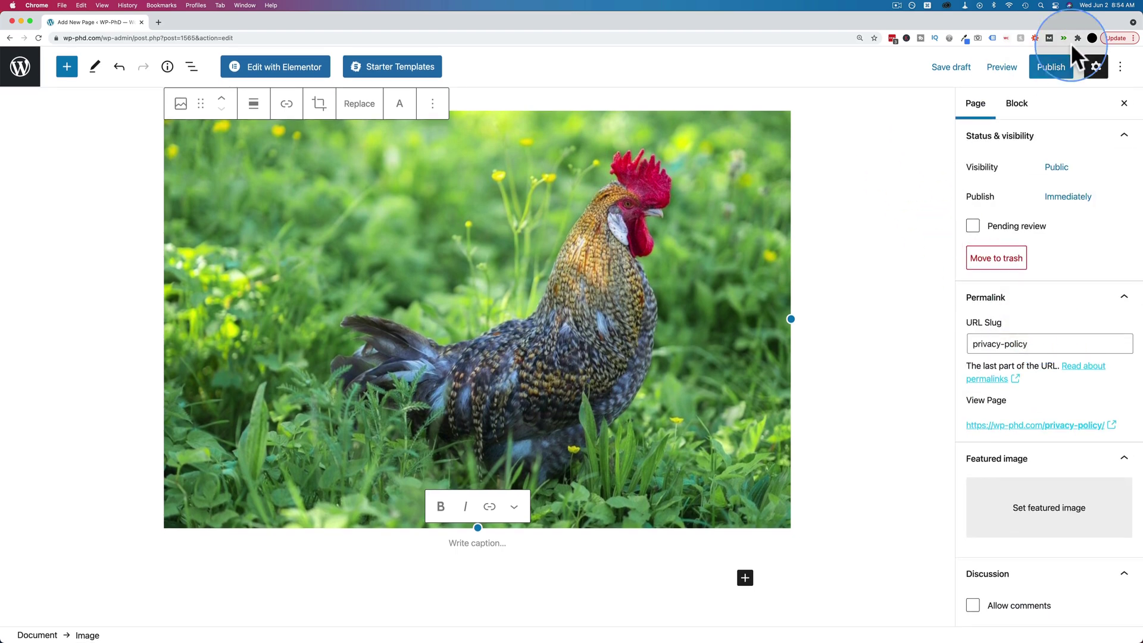
# Step: Save the Privacy Policy page as a draft, then add another new page from Pages
pyautogui.click(951, 69)
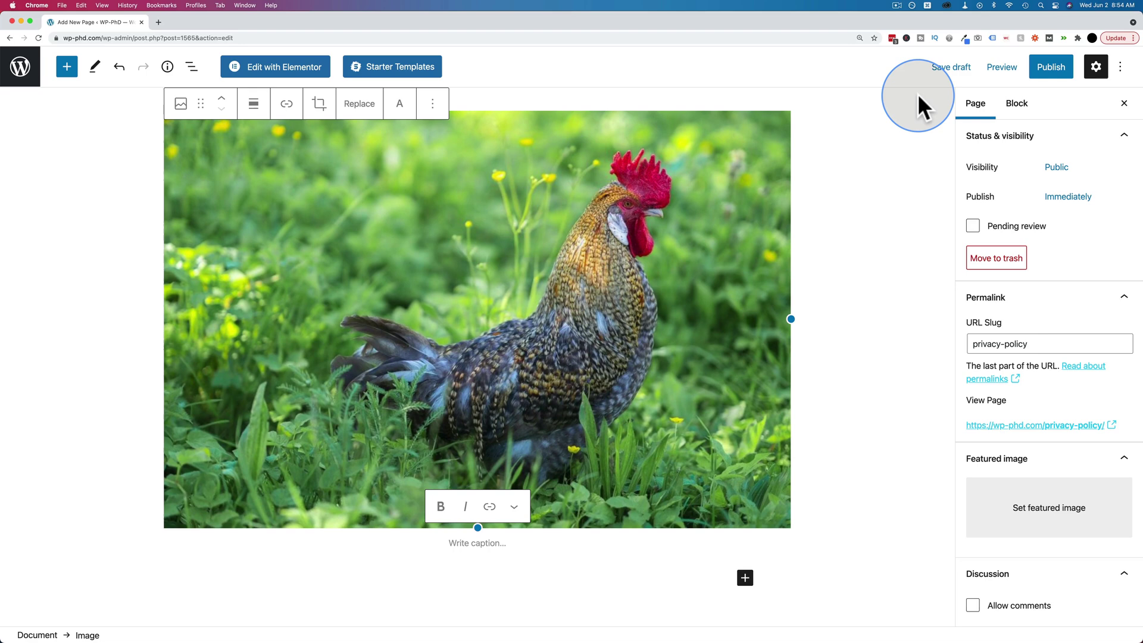
pyautogui.scroll(4, 239, 171)
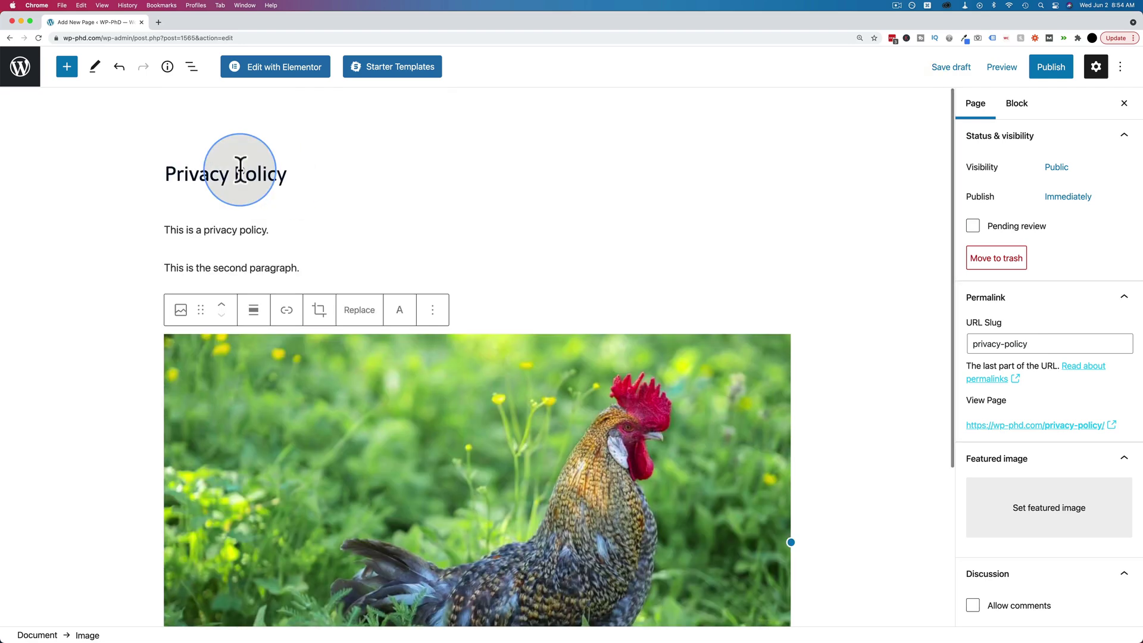
pyautogui.click(27, 75)
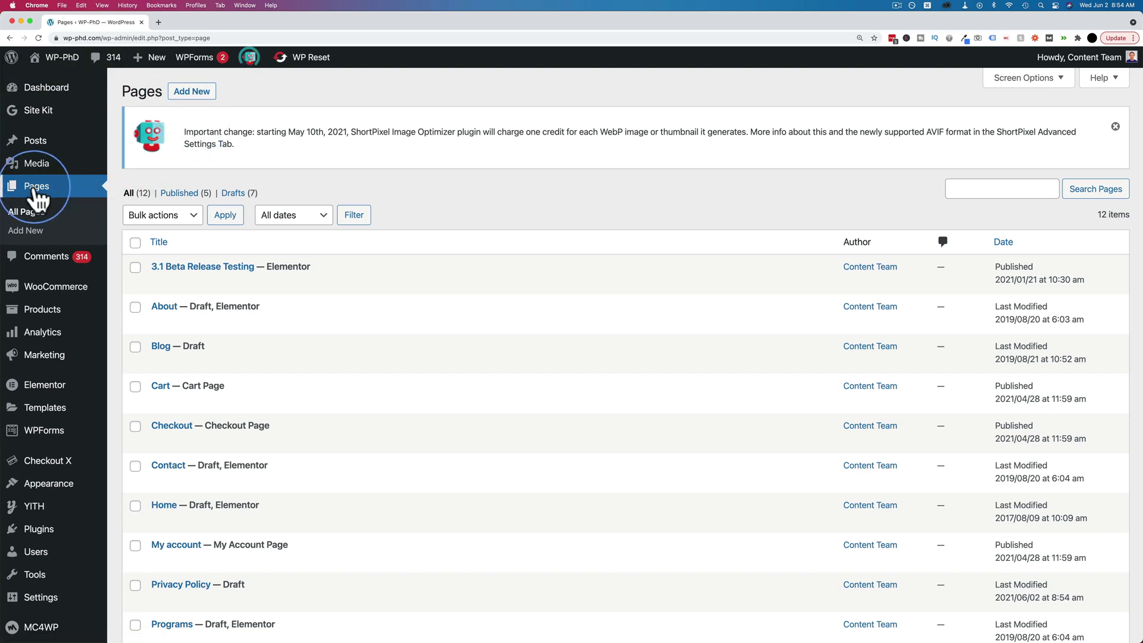
pyautogui.click(30, 233)
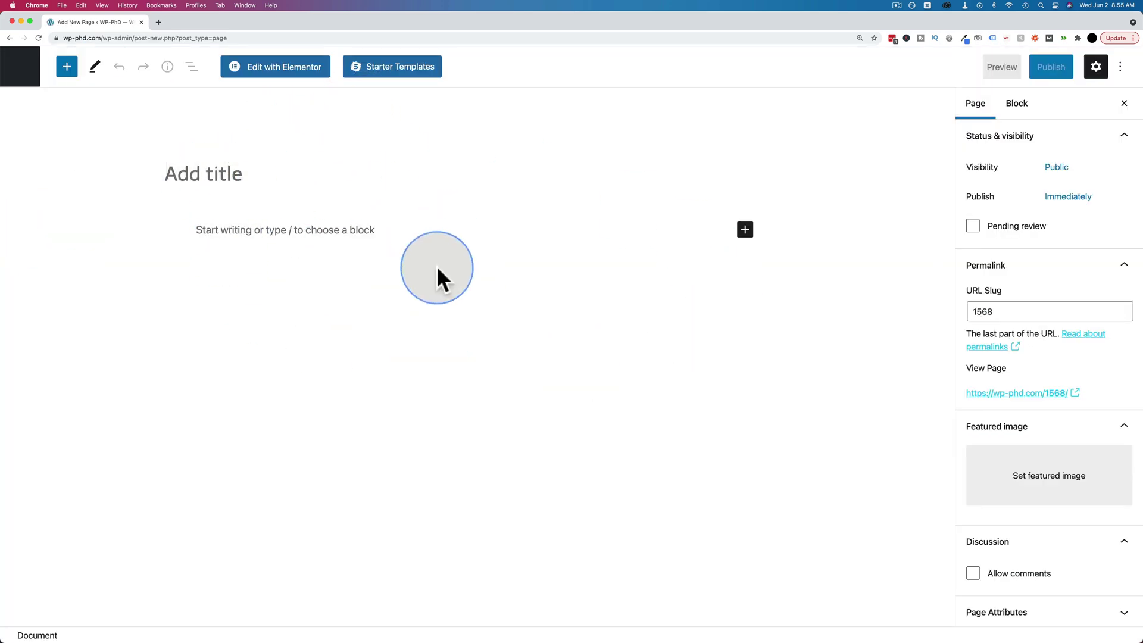
# Step: Open the new page in Elementor and add a Heading widget reading 'Privacy Policy'
pyautogui.click(271, 72)
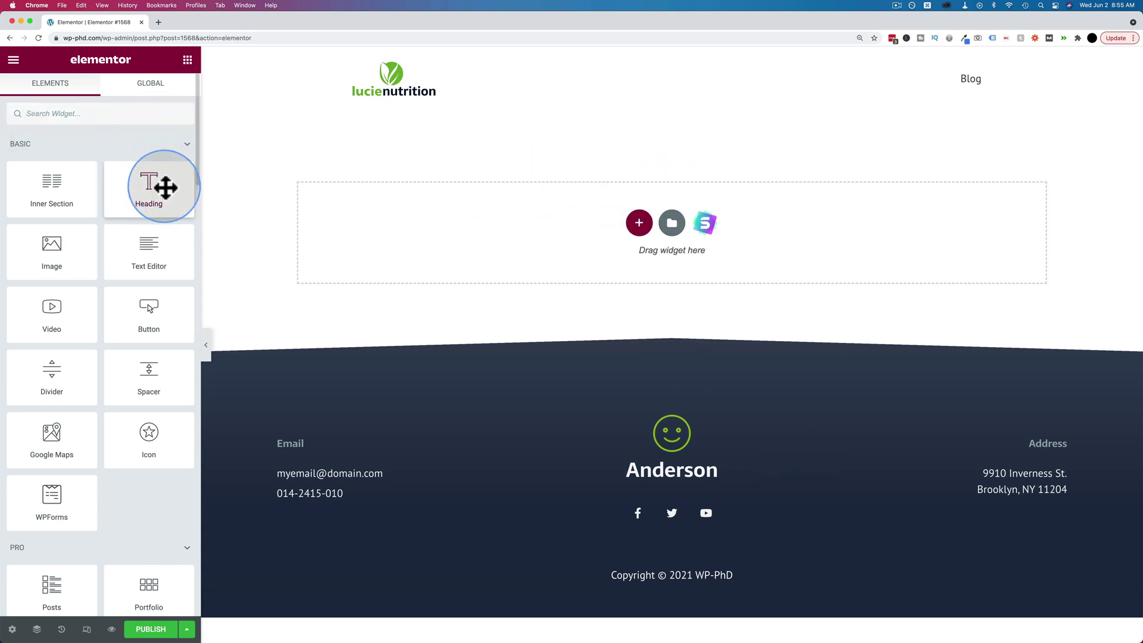
pyautogui.moveTo(193, 192); pyautogui.dragTo(497, 223)
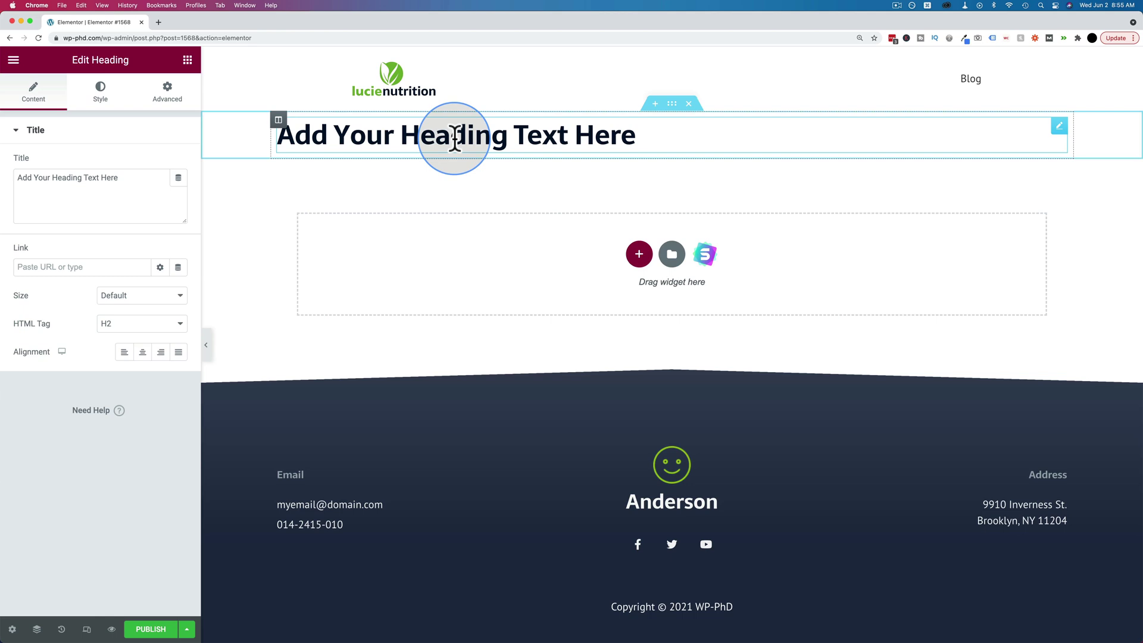
pyautogui.tripleClick(454, 139)
pyautogui.write('Privac')
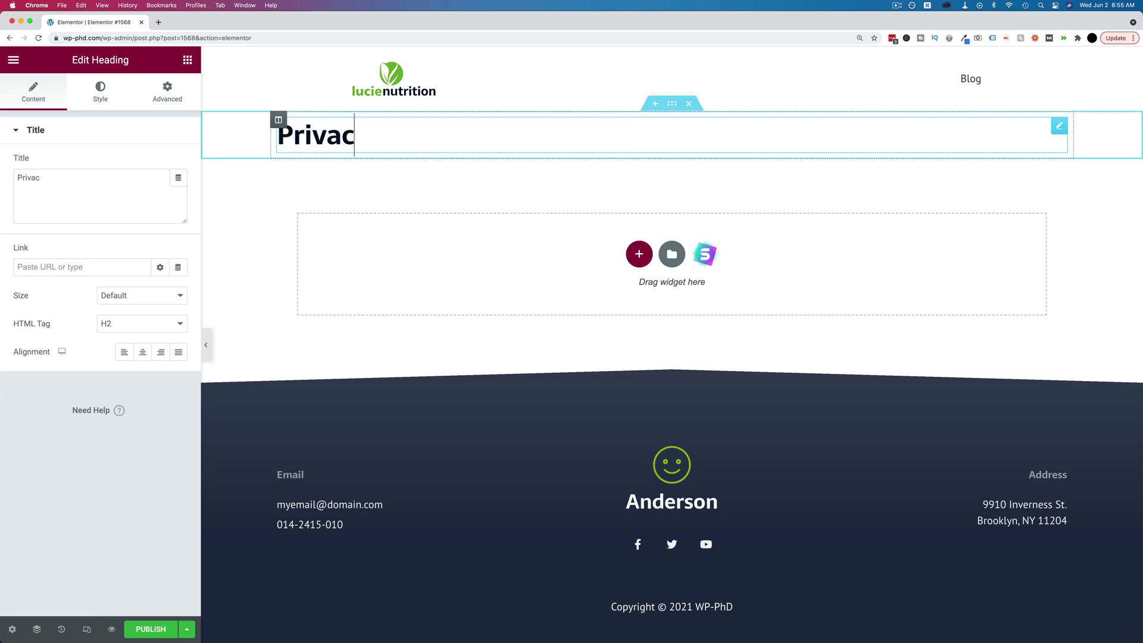
pyautogui.write('y Policy')
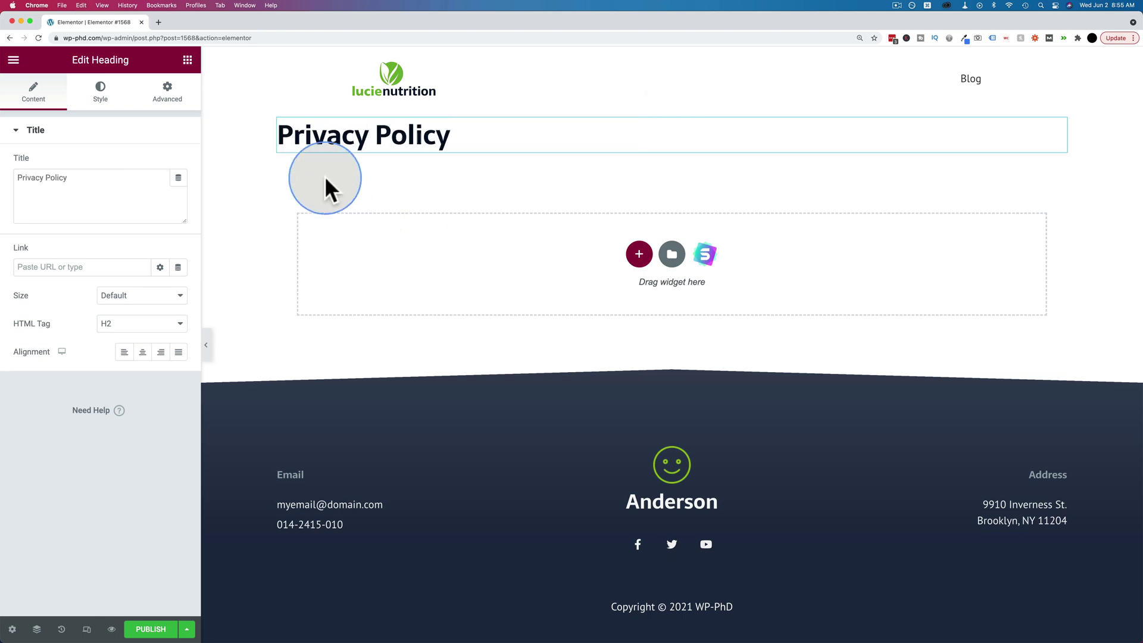
# Step: Add an Image widget under the heading showing the rooster photo from the Media Library
pyautogui.click(188, 60)
pyautogui.click(116, 112)
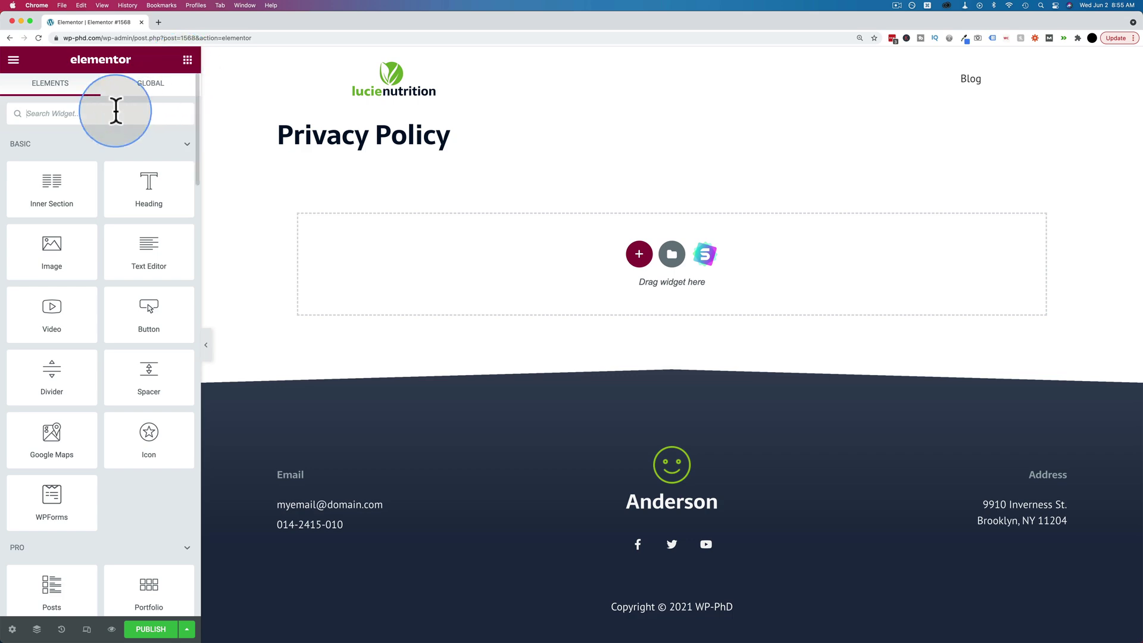
pyautogui.moveTo(60, 244); pyautogui.dragTo(517, 228)
pyautogui.click(126, 197)
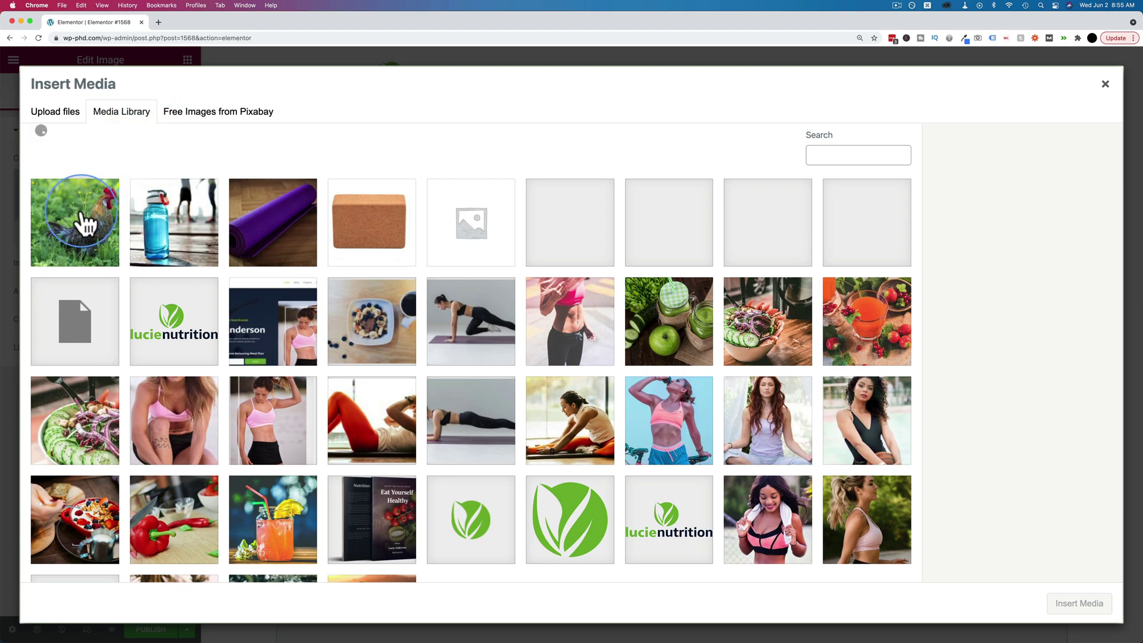
pyautogui.click(109, 217)
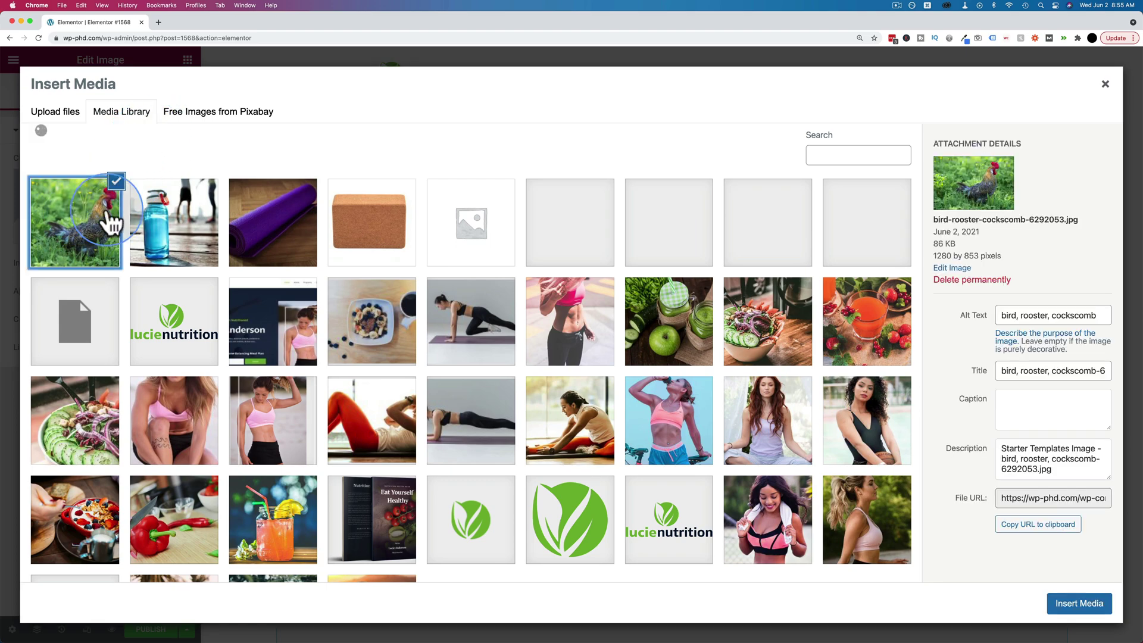
pyautogui.click(1080, 604)
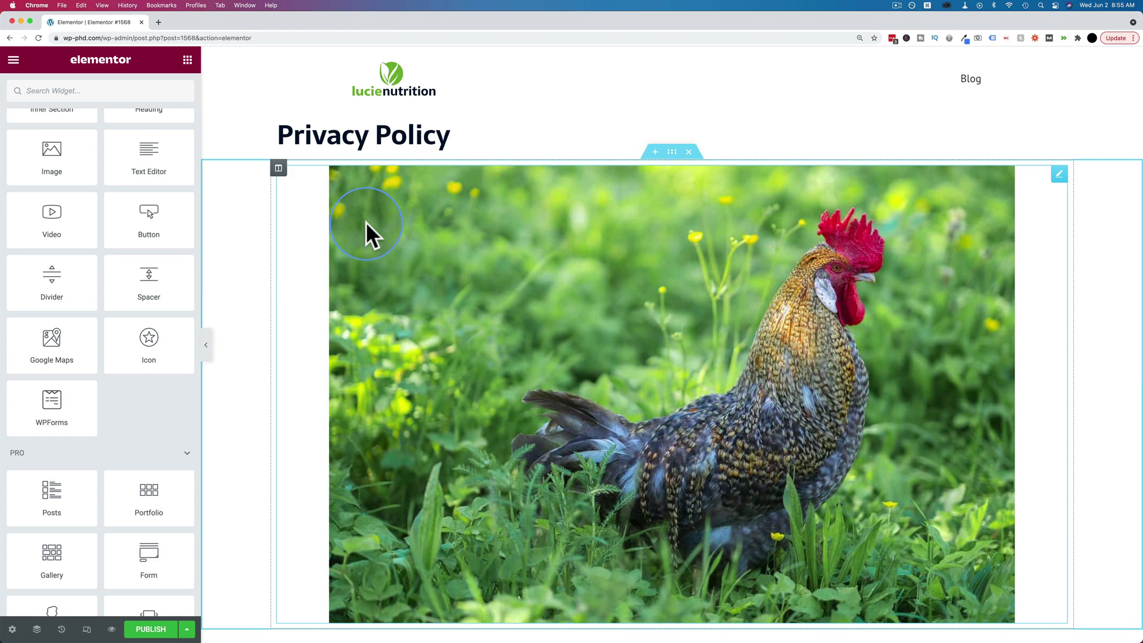
# Step: Add a Text Editor widget below the image with the text 'This is my privacy policy.'
pyautogui.scroll(-6, 366, 226)
pyautogui.moveTo(148, 158); pyautogui.dragTo(434, 355)
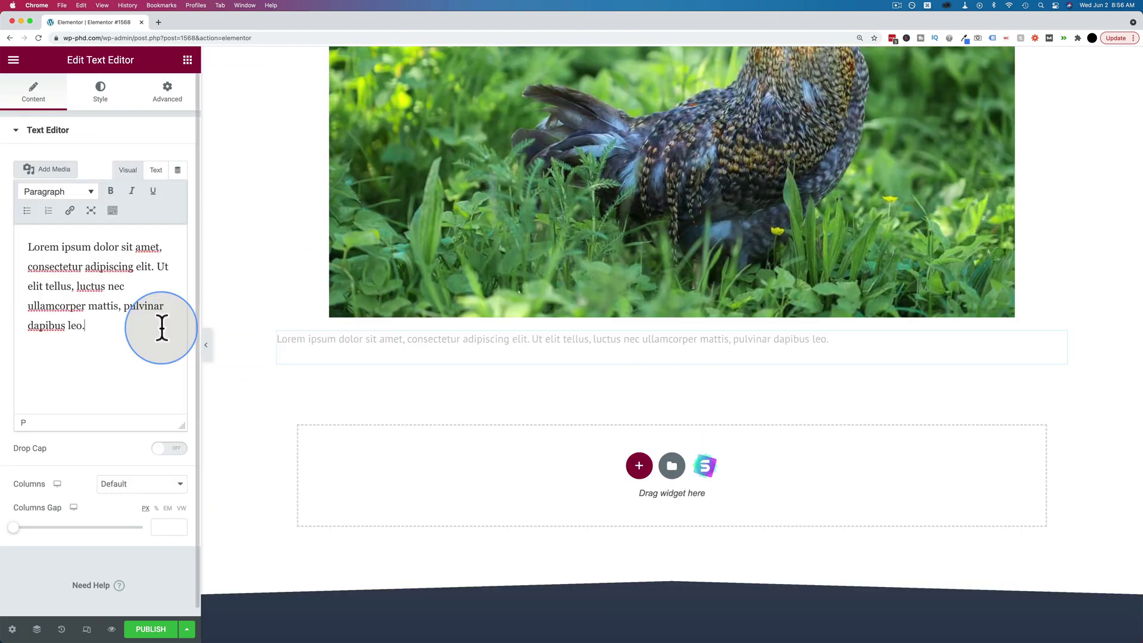
pyautogui.press('super+a')
pyautogui.write('This is my privacy policy.')
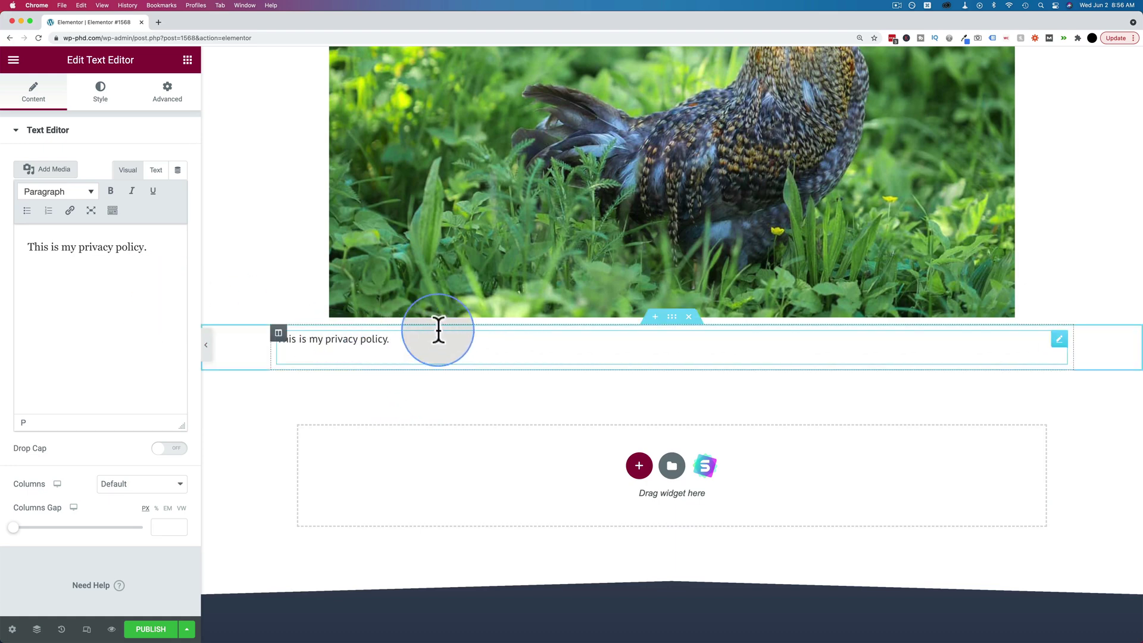
pyautogui.scroll(5, 374, 395)
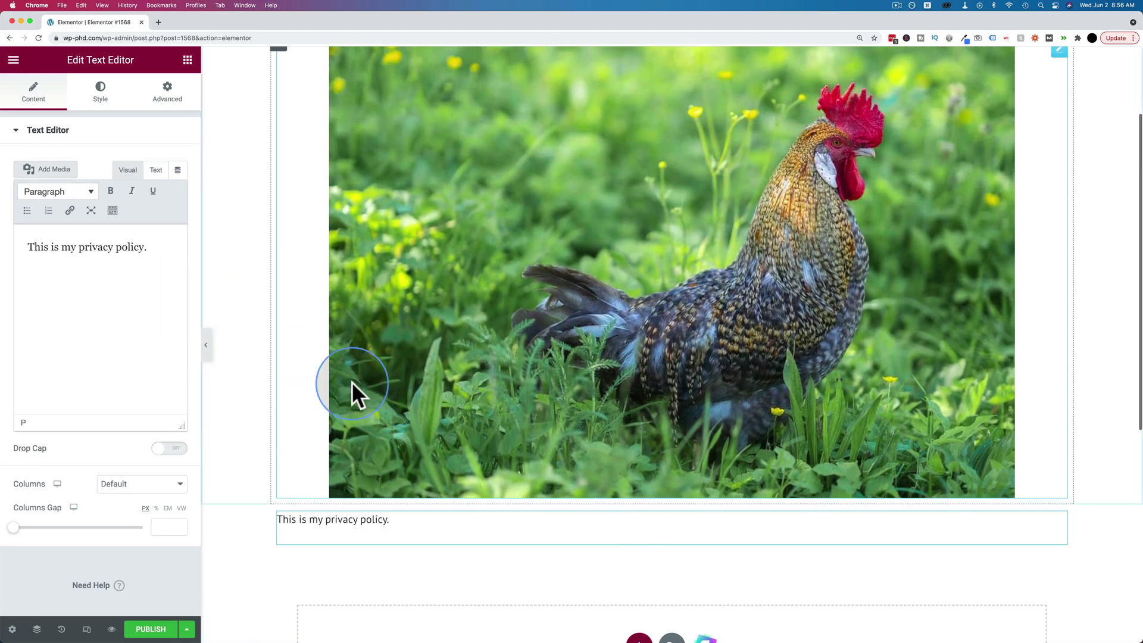
# Step: Reopen the Elements widget panel and review the heading, rooster photo and privacy sentence
pyautogui.click(187, 60)
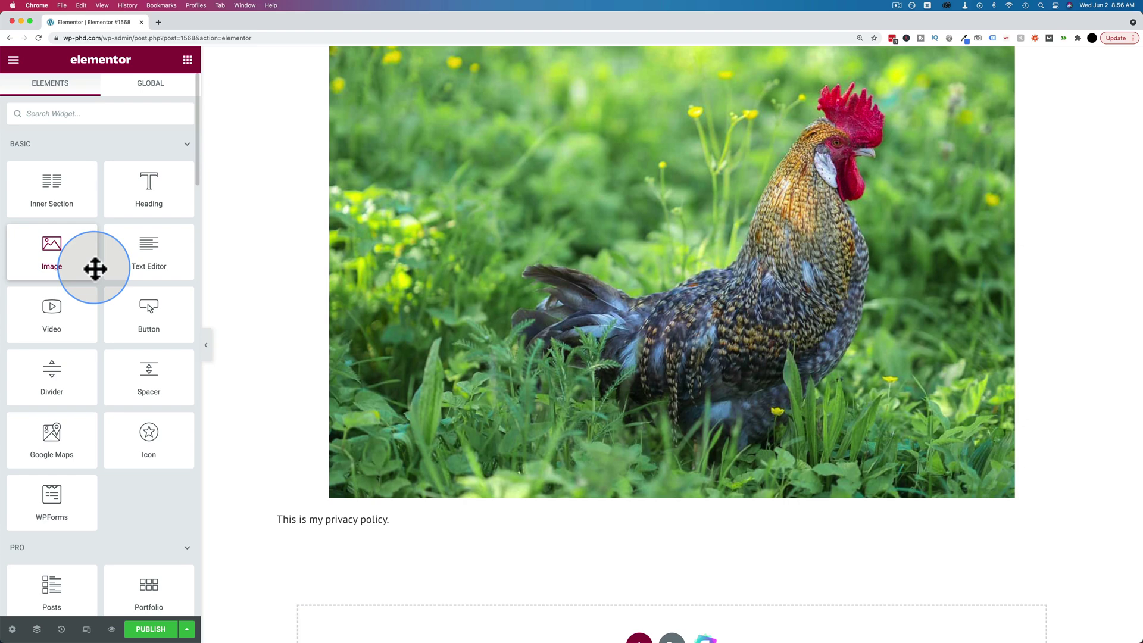
pyautogui.scroll(-4, 95, 269)
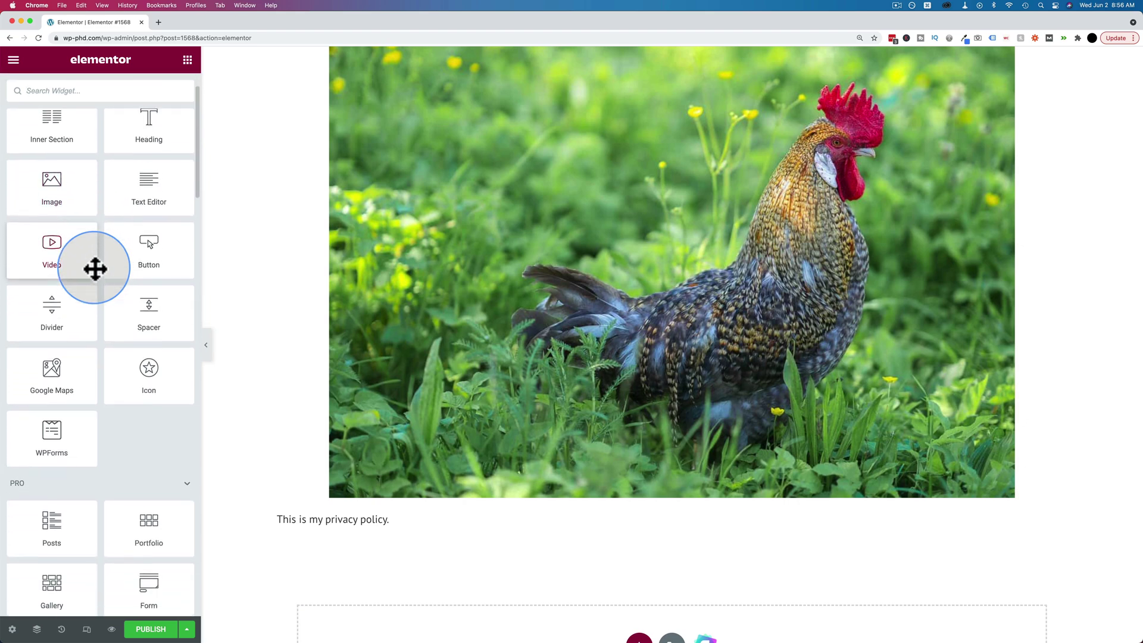
pyautogui.scroll(3, 383, 387)
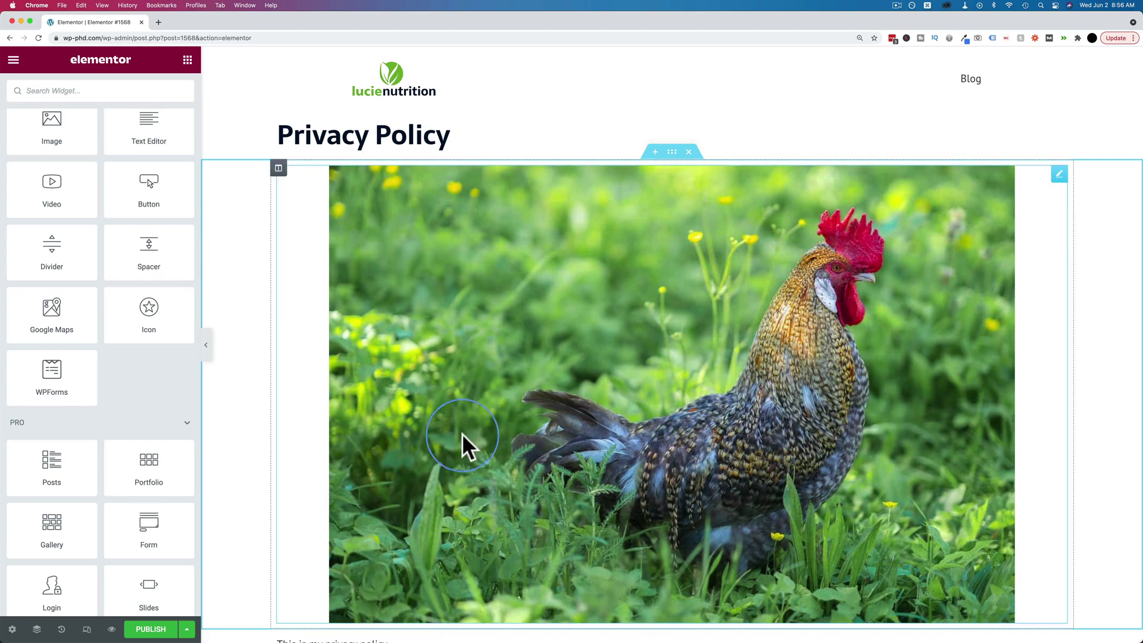
pyautogui.scroll(-3, 438, 446)
pyautogui.scroll(-1, 438, 445)
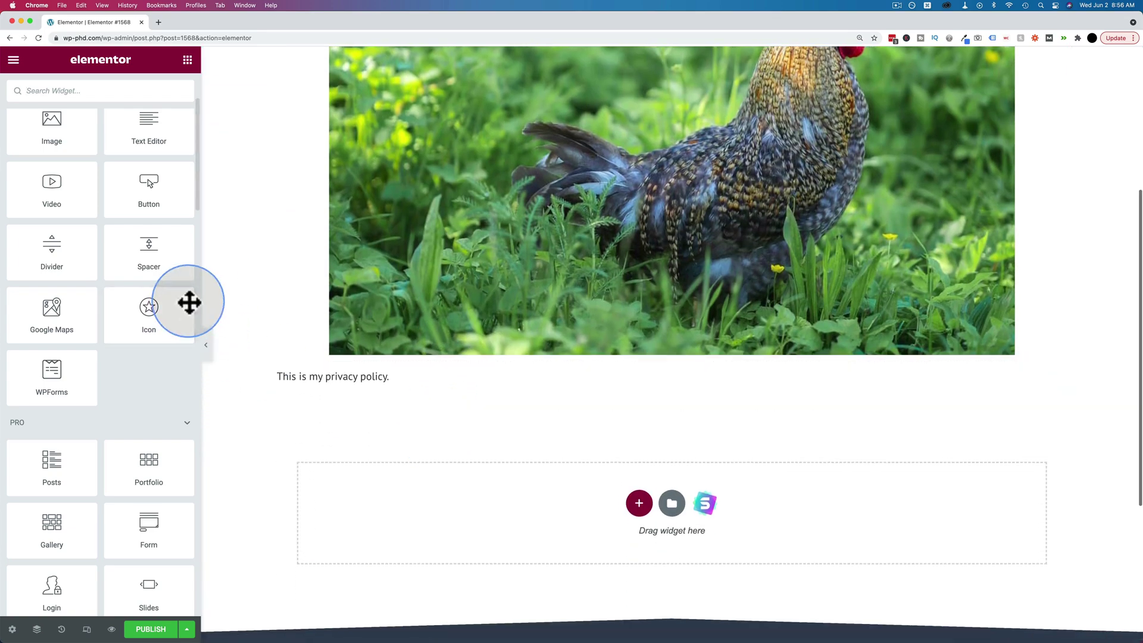